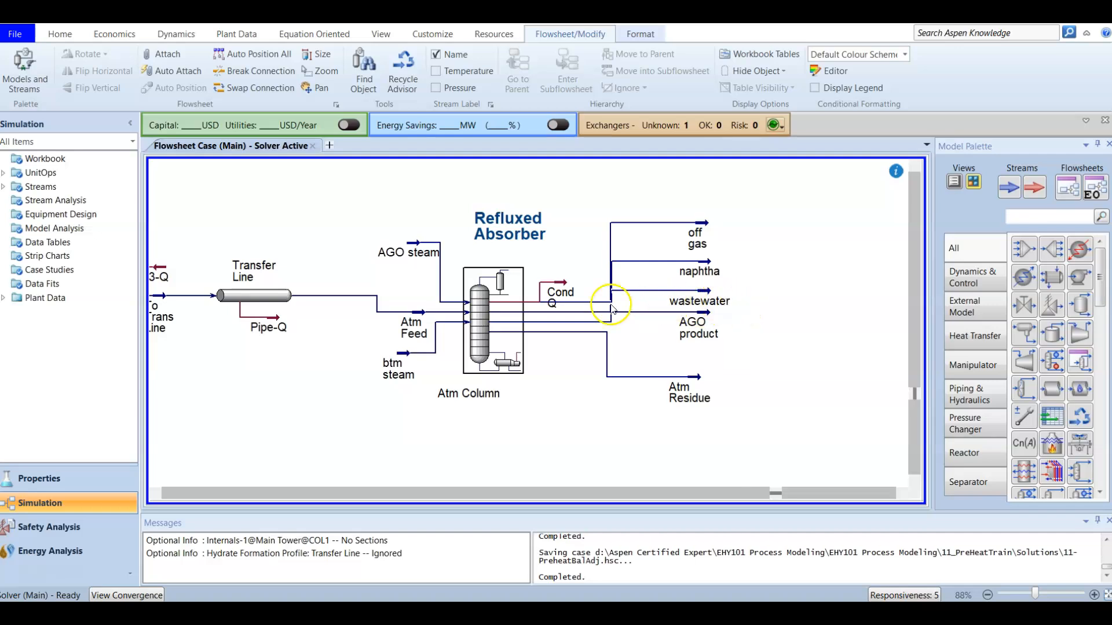
Step: Open the Atm Column and add a new side stripper named Diesel SS
click(472, 296)
double_click(473, 296)
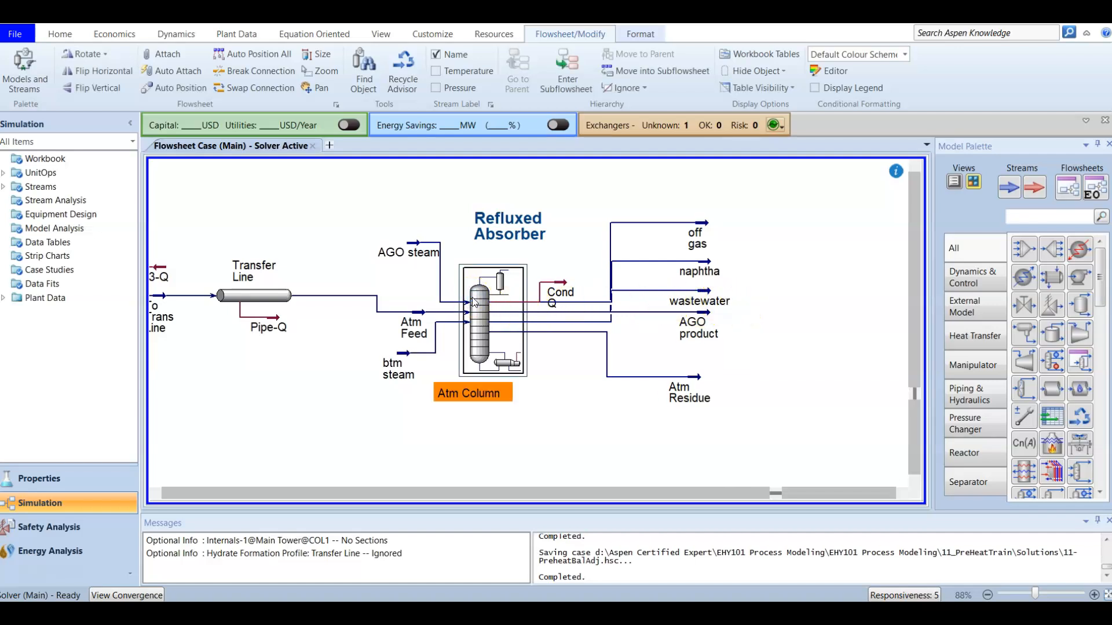
drag(393, 131, 674, 110)
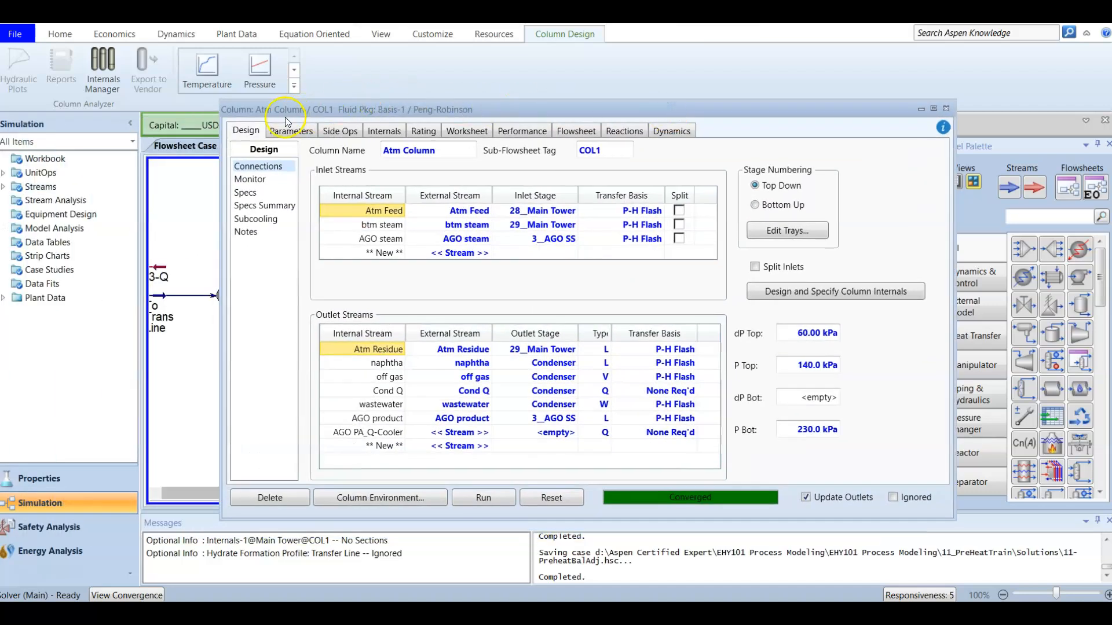
click(333, 133)
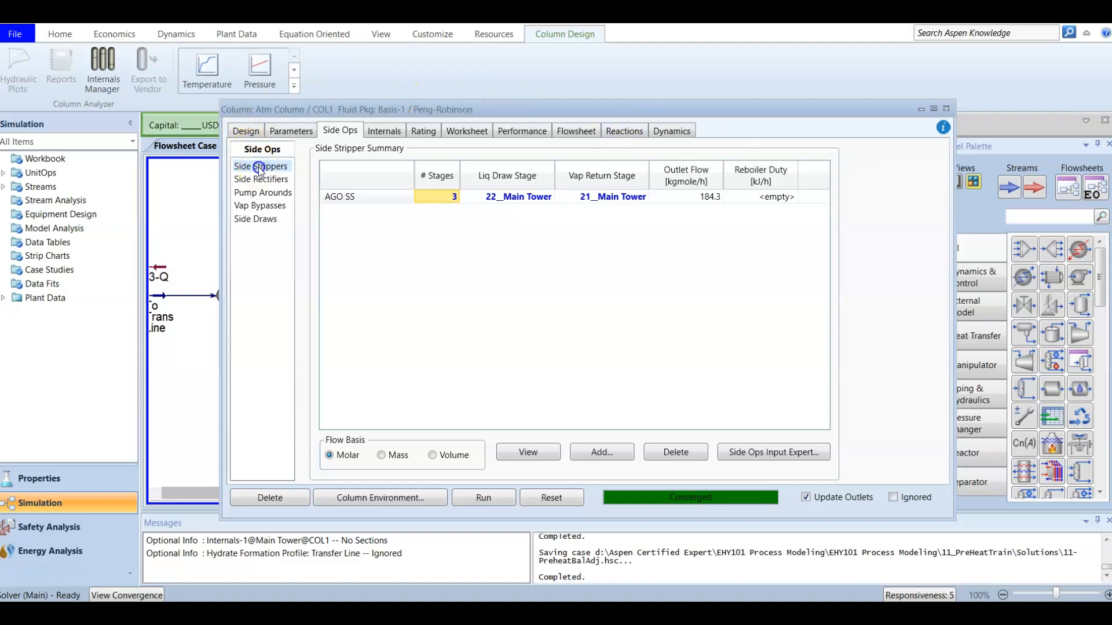
click(602, 453)
drag(454, 183, 637, 125)
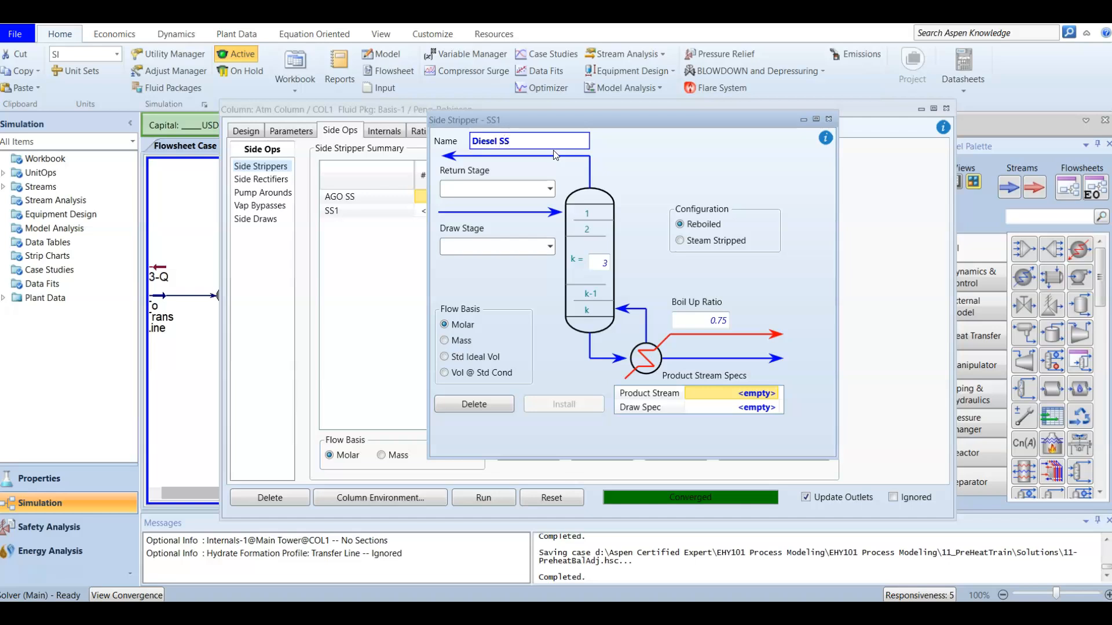
click(549, 173)
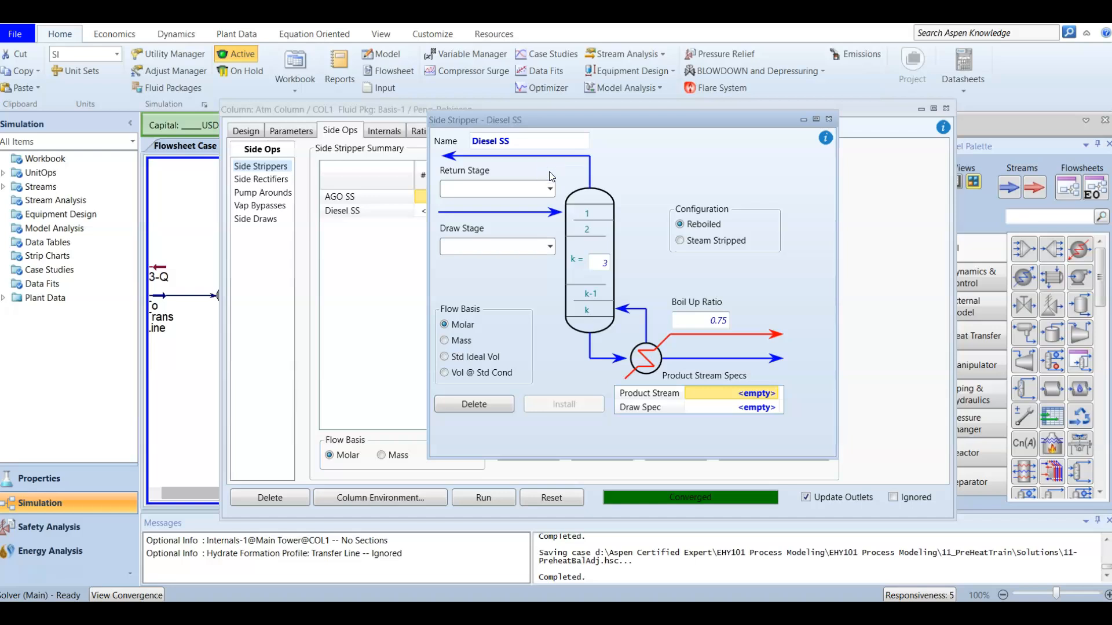
Step: Set the Diesel SS draw stage to 17__Main Tower and its return stage to 16__Main Tower
click(550, 248)
scroll(474, 472, down, 1)
click(473, 471)
click(550, 190)
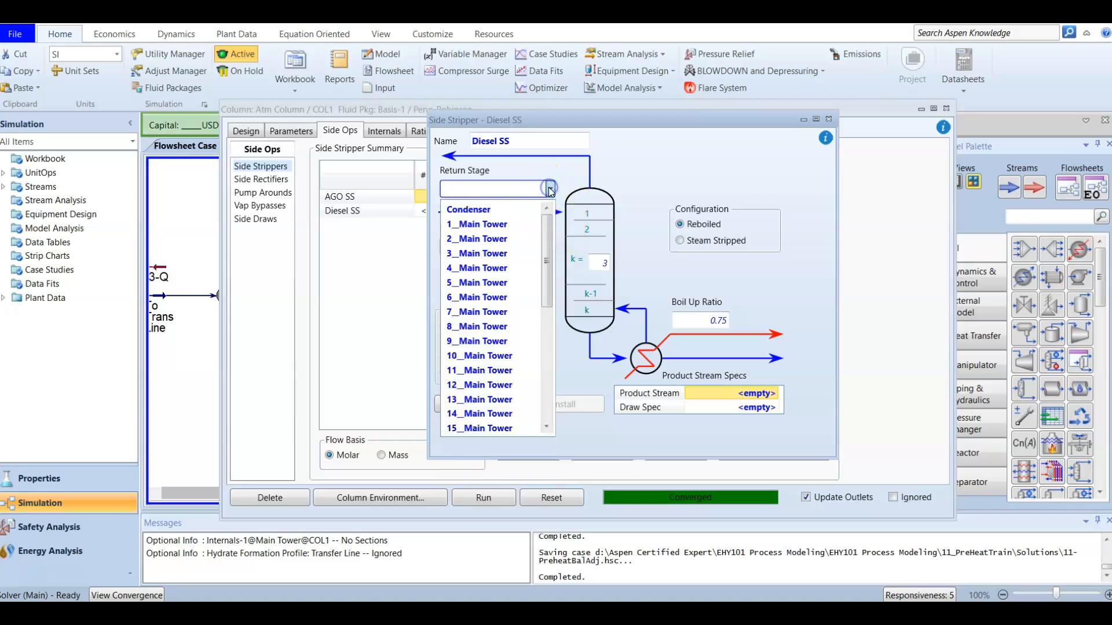
scroll(474, 414, down, 1)
click(473, 414)
click(518, 279)
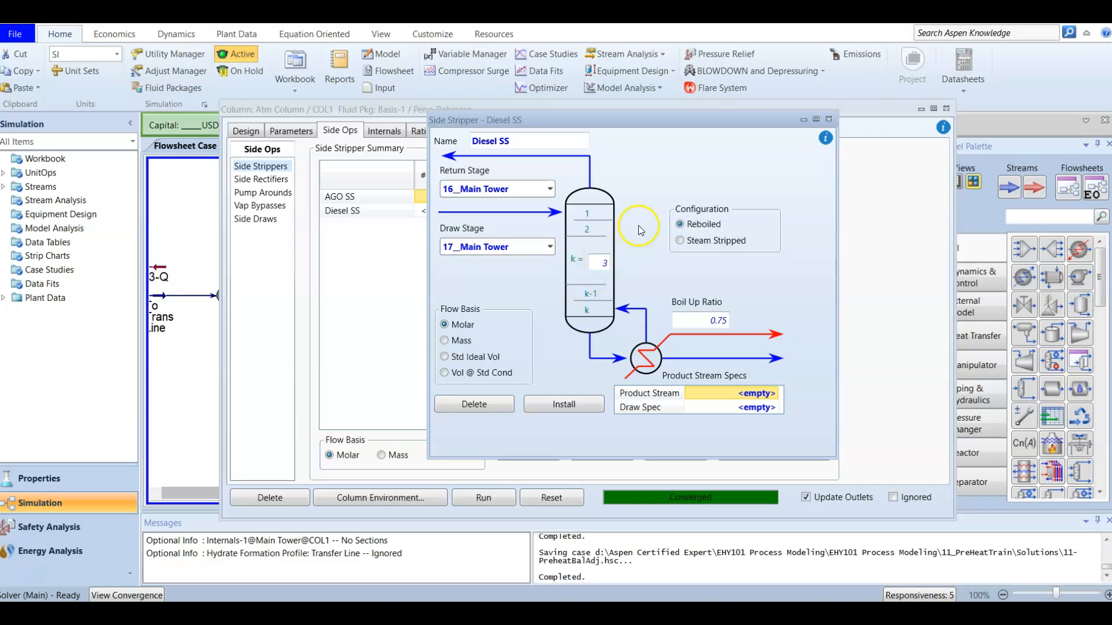
Step: Configure the Diesel SS stripper as Steam Stripped, with a new steam feed stream named Diesel steam
click(681, 244)
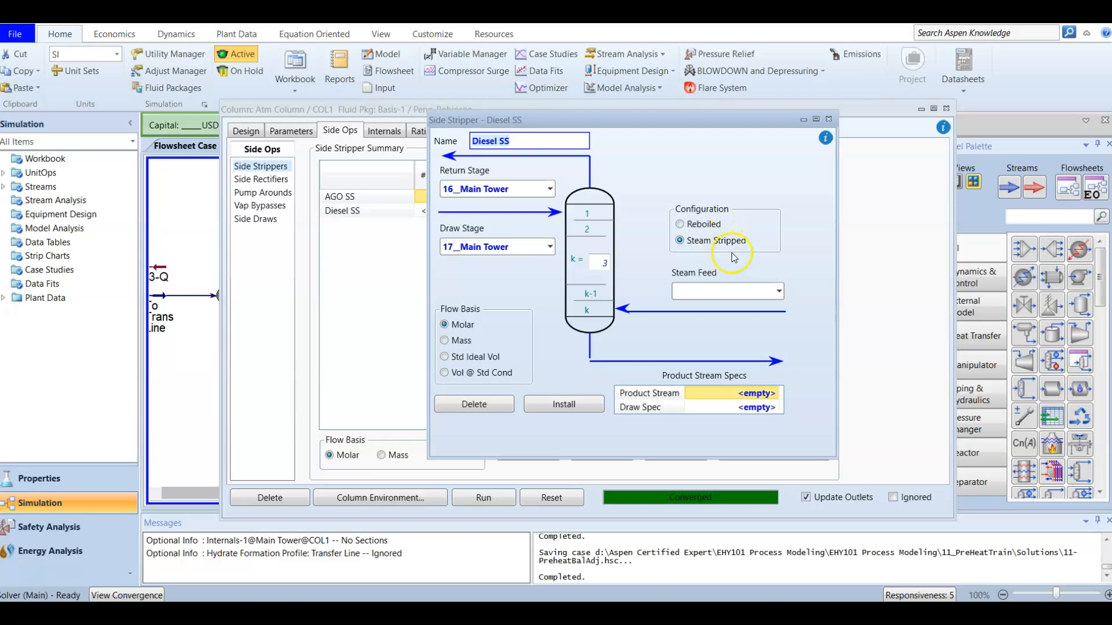
click(749, 198)
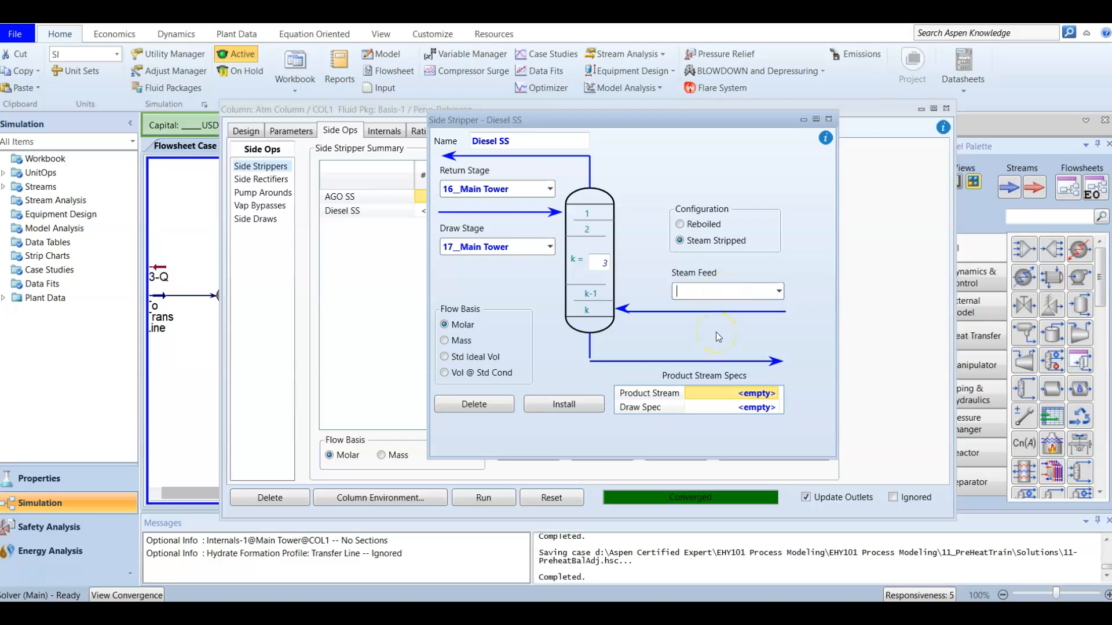
text(Diesel steam)
key(Return)
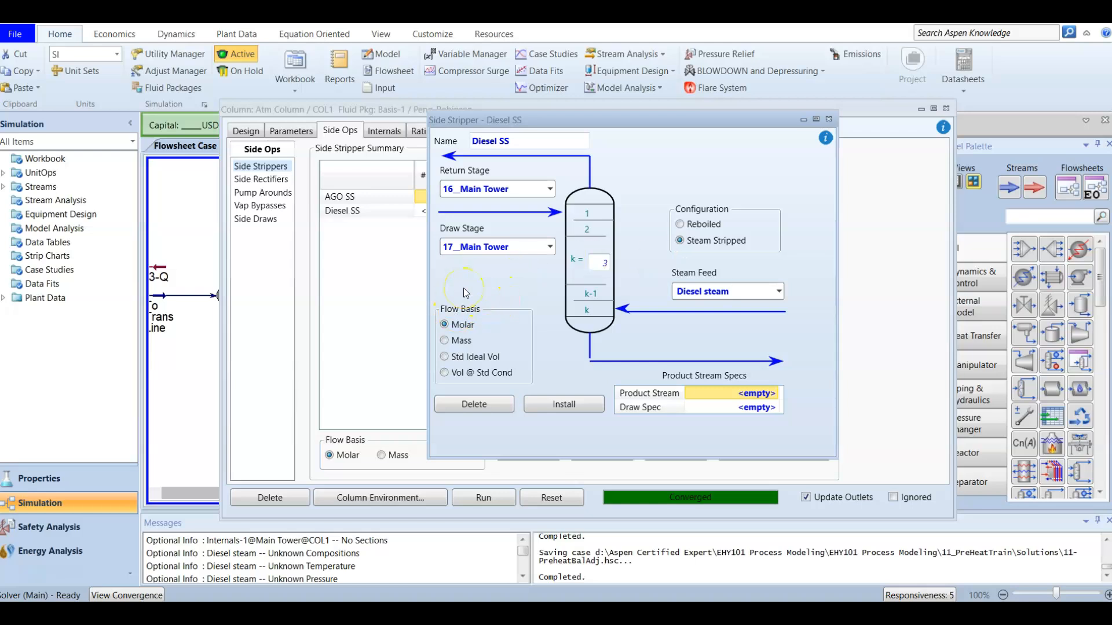
Step: Set the stripper's flow basis to Std Ideal Vol and install it, leaving the product stream and draw spec empty
click(444, 358)
click(567, 353)
click(637, 396)
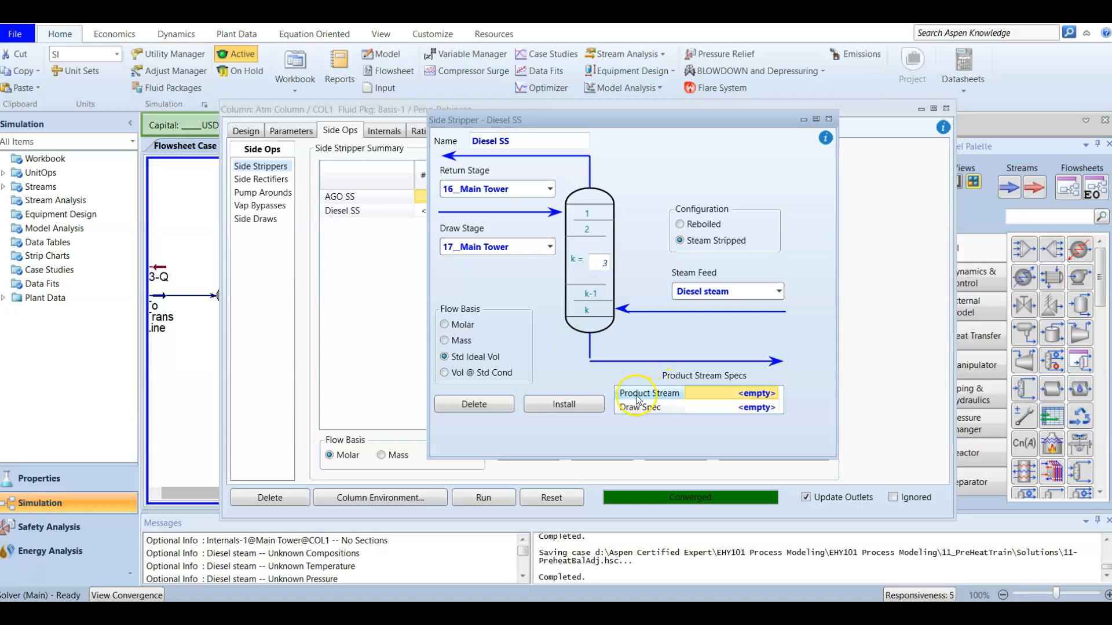
click(769, 397)
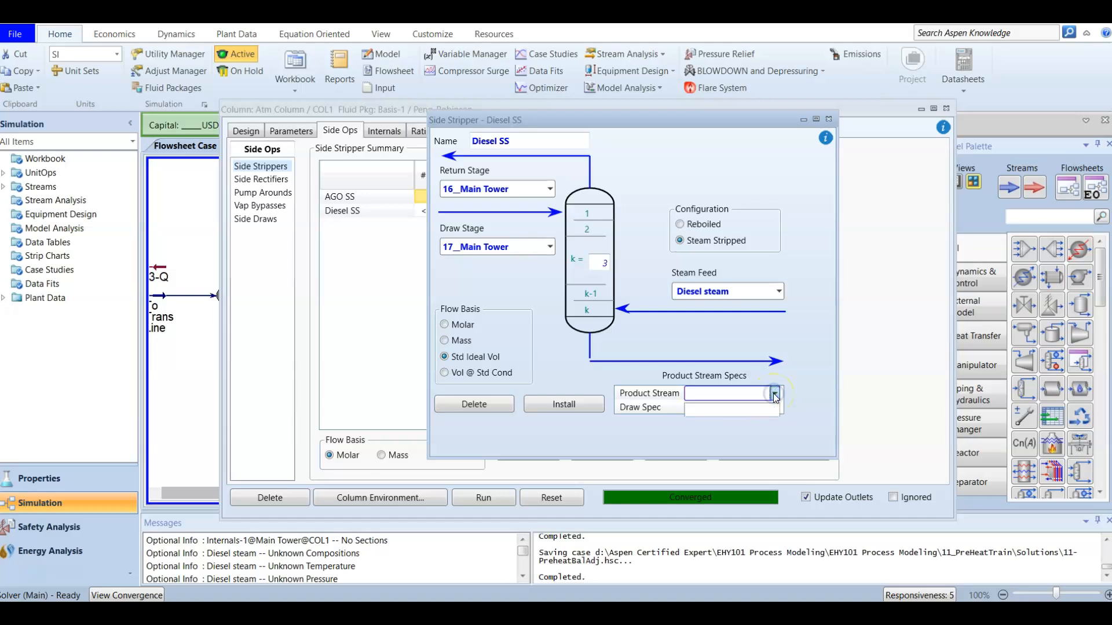
click(727, 396)
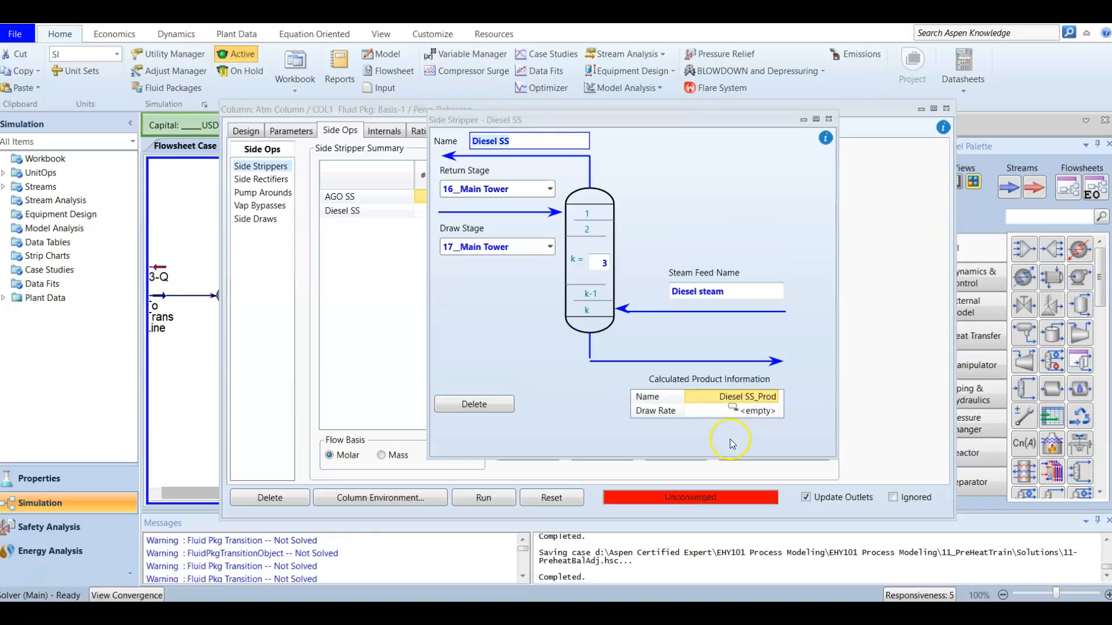
click(727, 398)
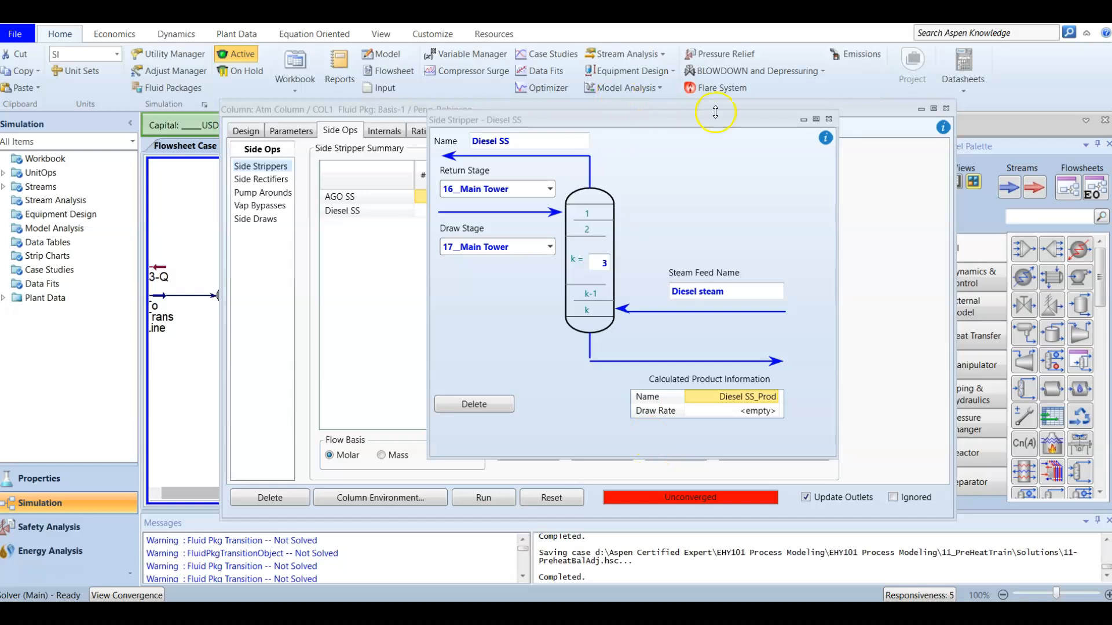
click(828, 119)
Step: Review the Diesel SS stripper's stages and outlet flow in the summary, and its calculated product name and draw rate
click(397, 214)
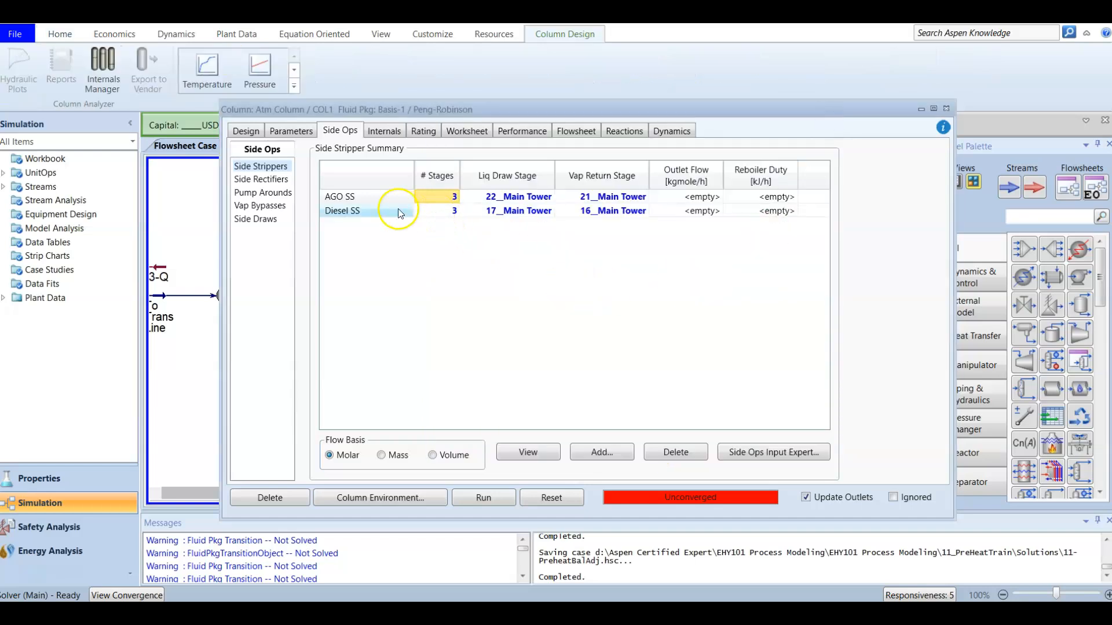
click(380, 213)
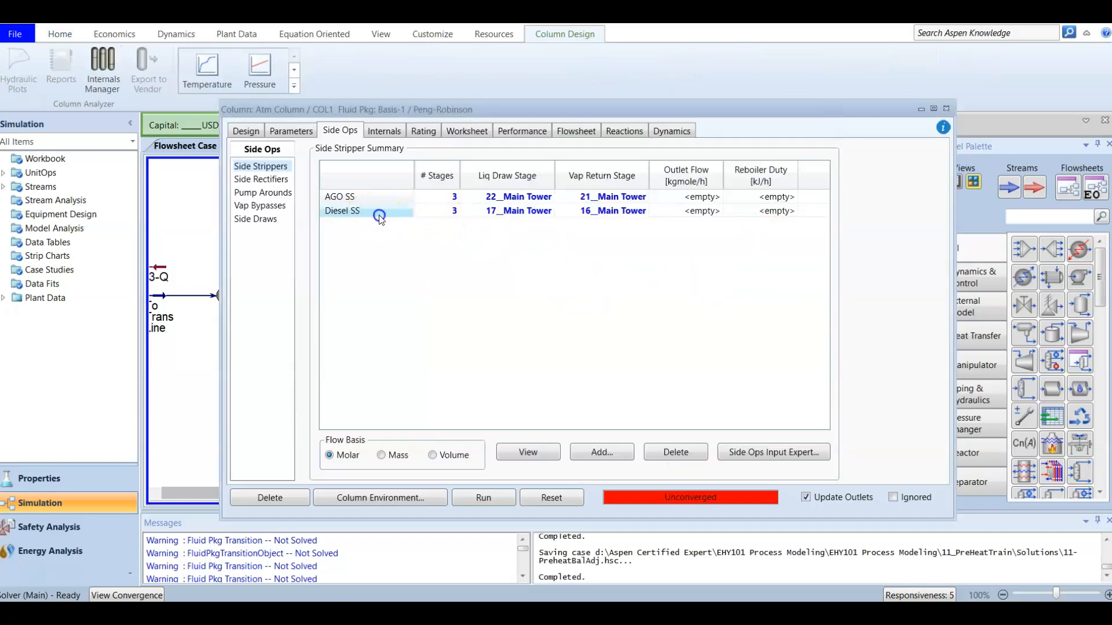
click(501, 214)
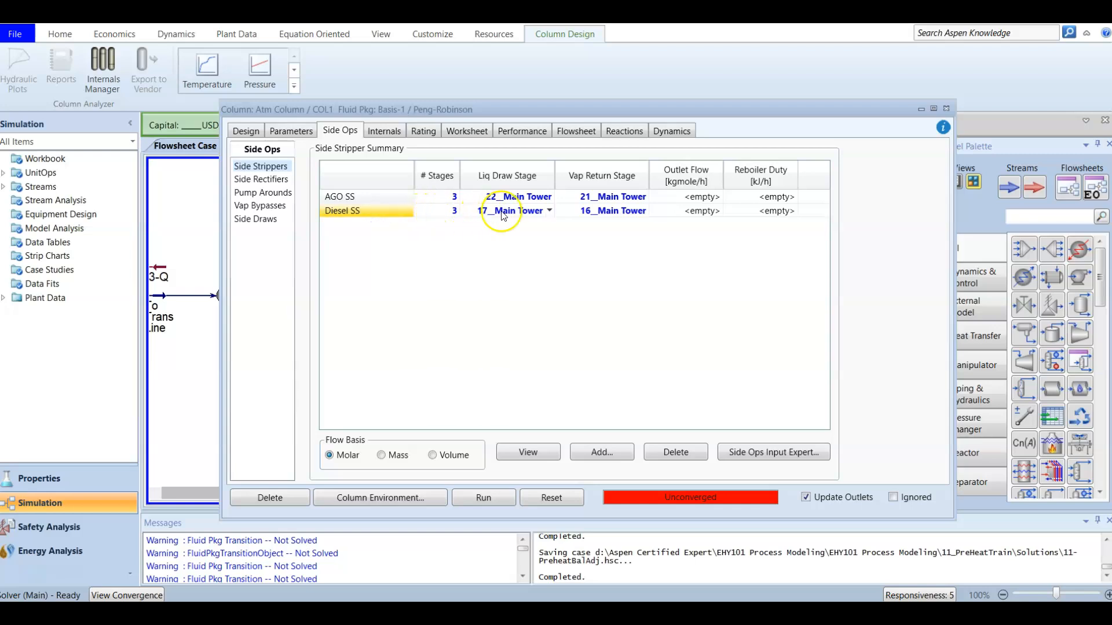
click(693, 212)
click(704, 216)
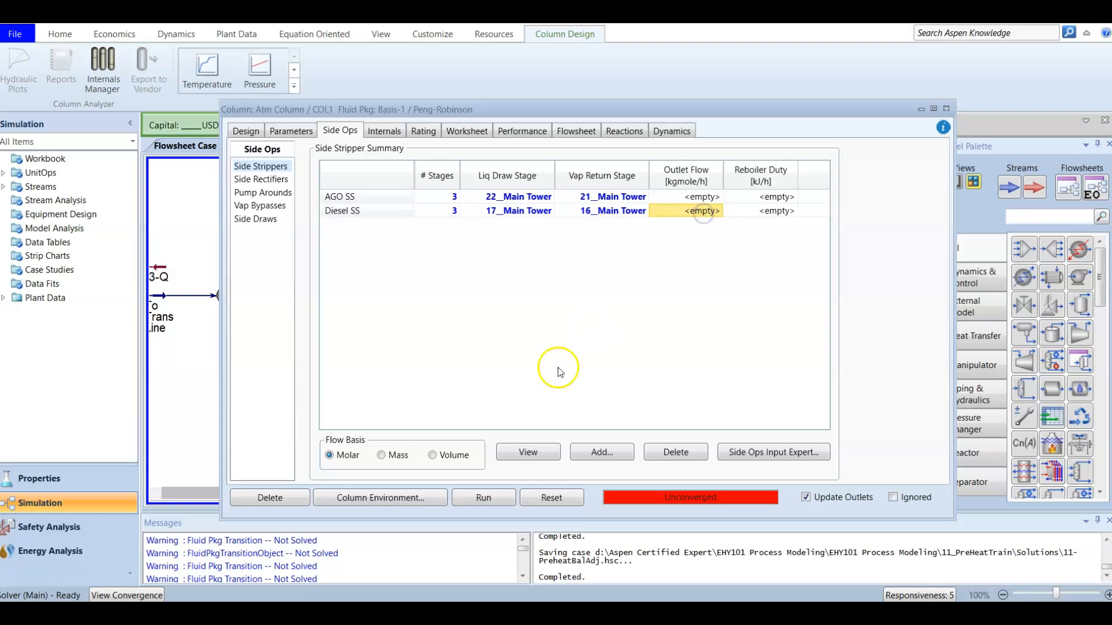
click(535, 452)
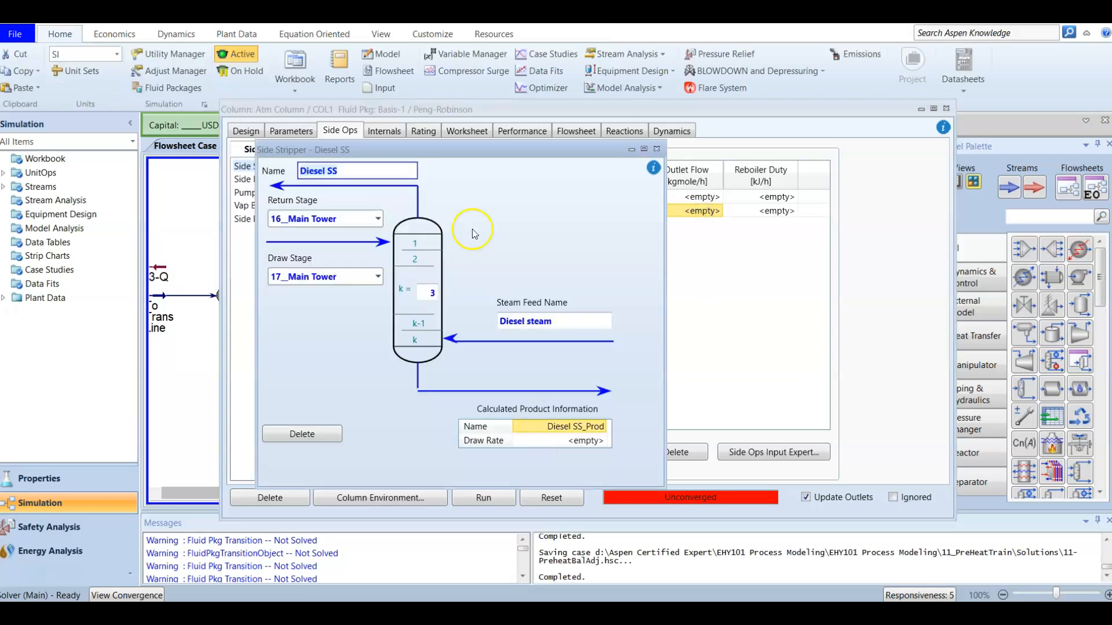
click(549, 430)
click(574, 428)
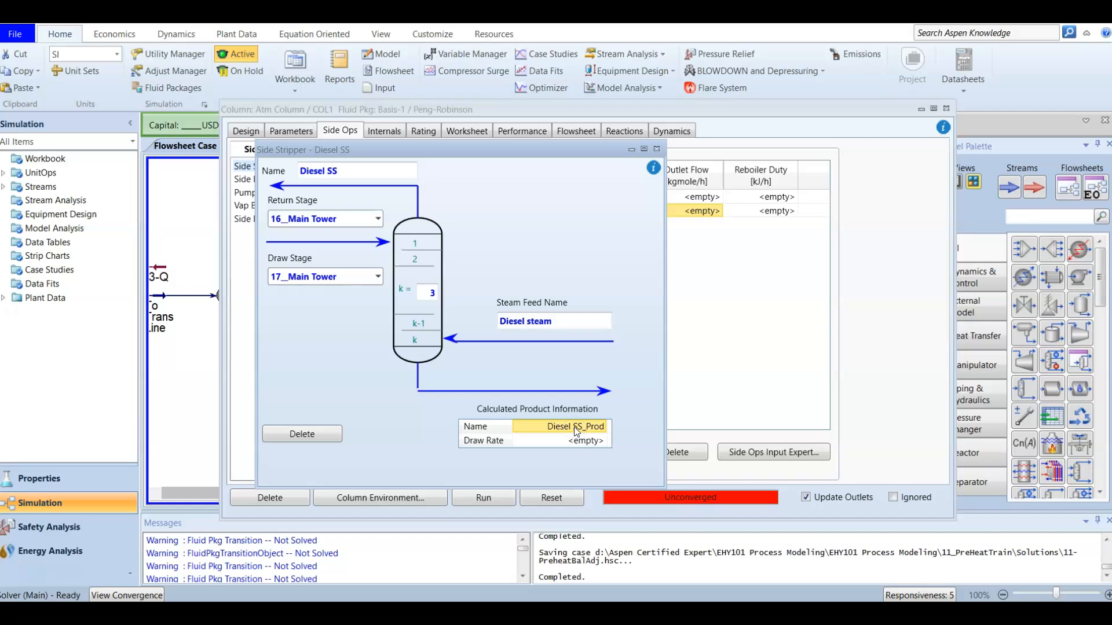
click(577, 443)
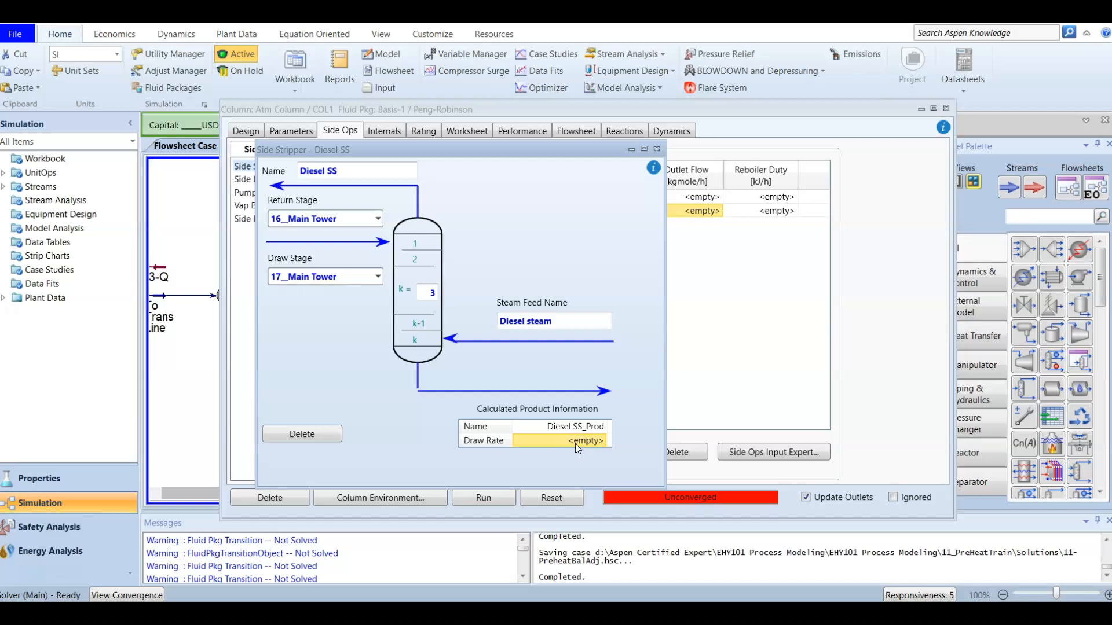
click(656, 149)
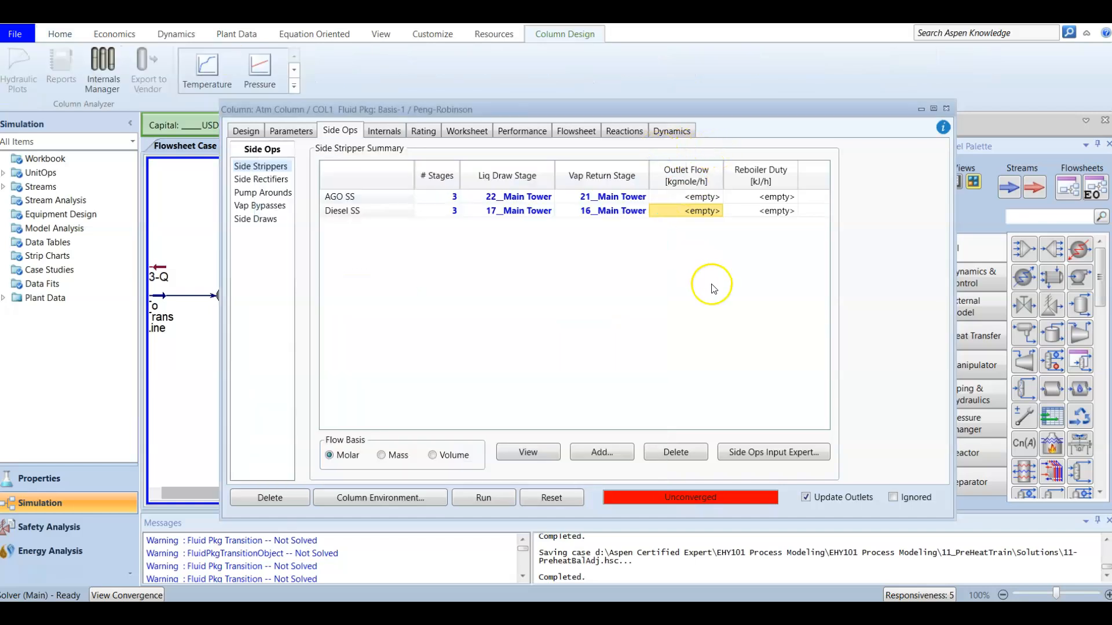
click(686, 211)
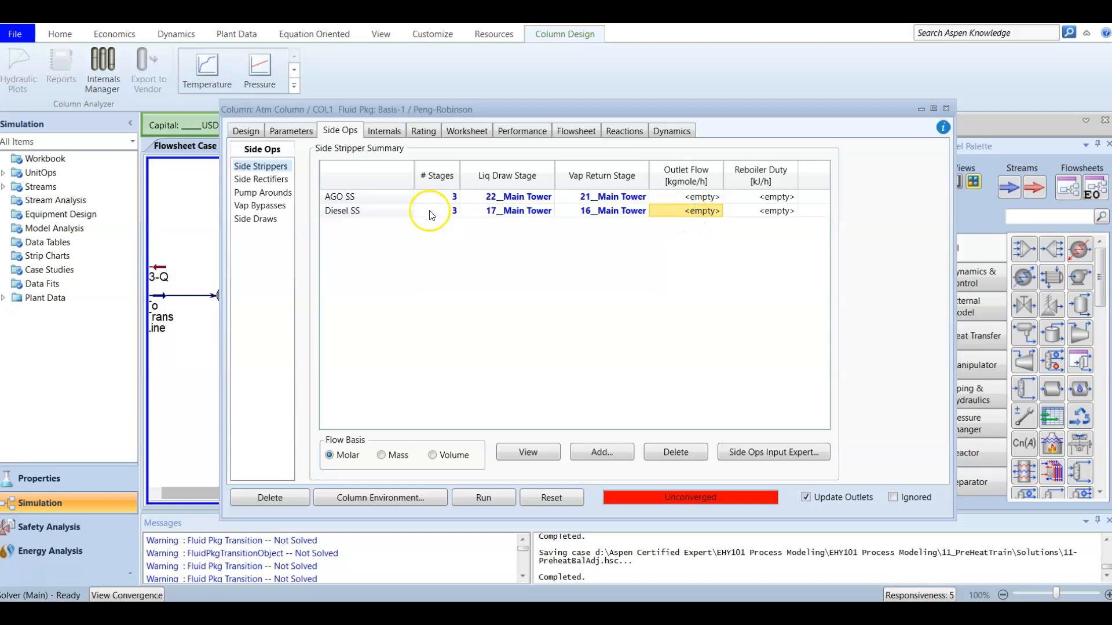
click(469, 259)
Step: Enter the Atm Column sub-flowsheet and move the Diesel SS stripper farther away from the main tower
click(946, 109)
click(757, 377)
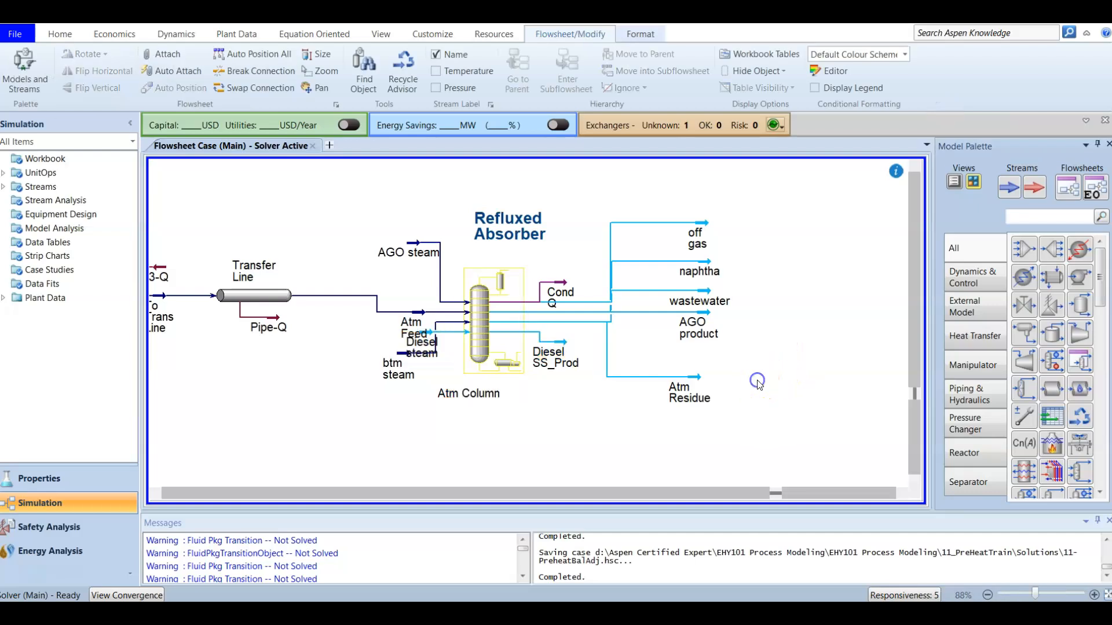
click(484, 315)
double_click(484, 316)
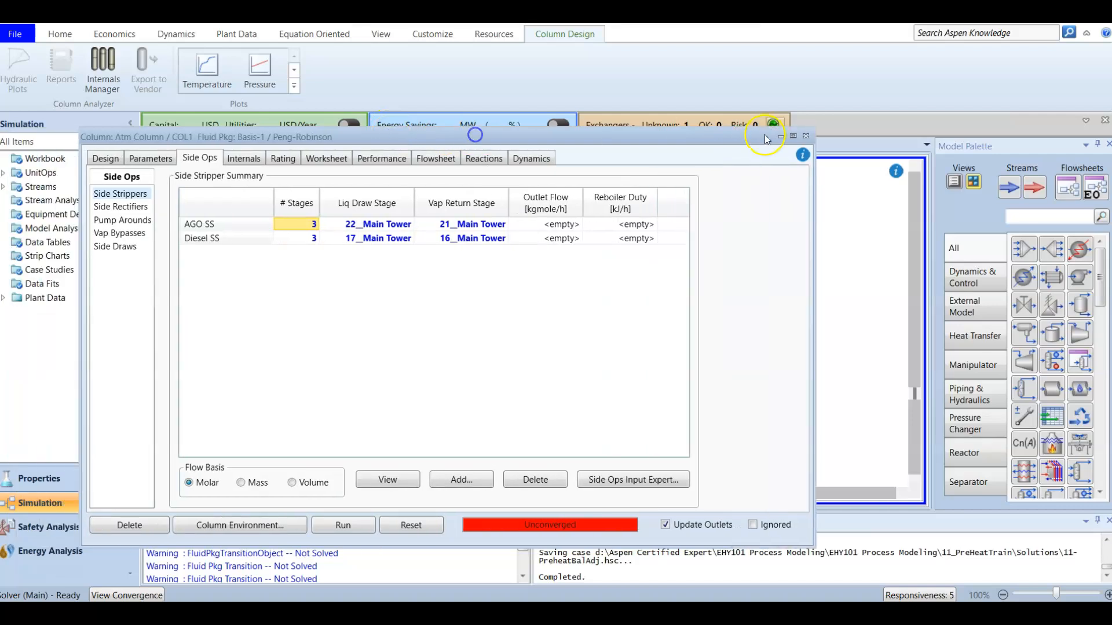
click(805, 135)
click(569, 90)
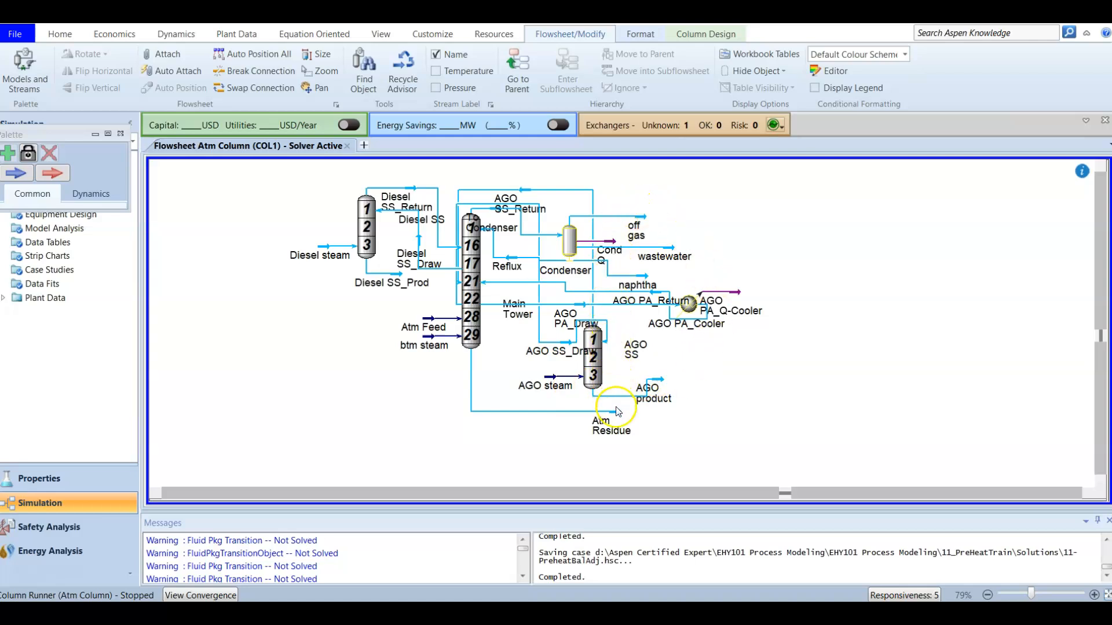
drag(363, 268, 295, 350)
click(355, 426)
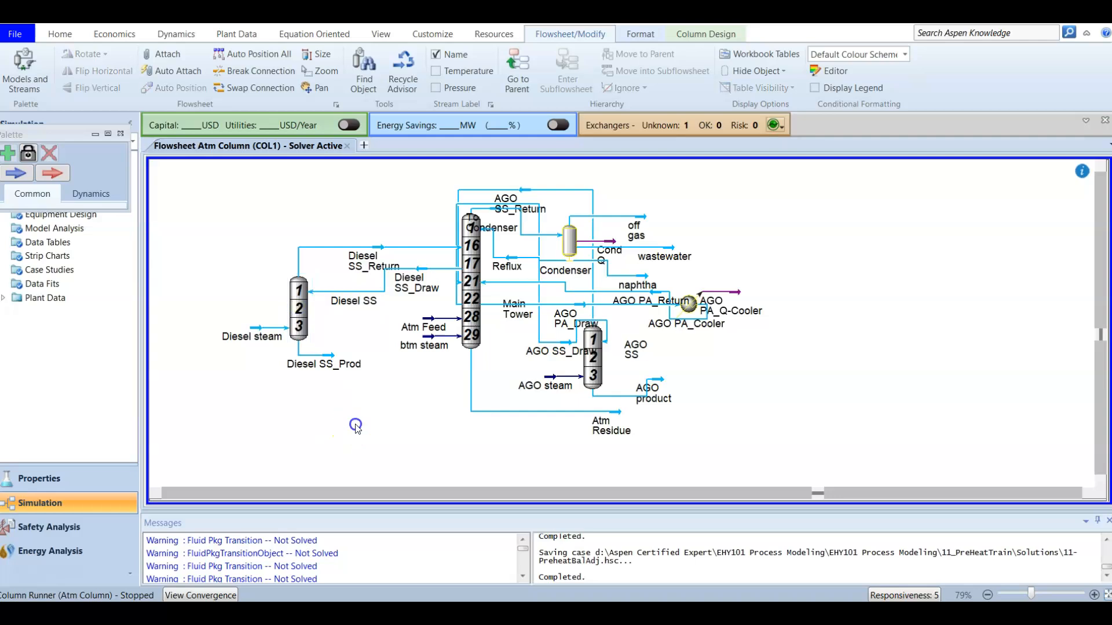
Step: Set the standard ideal liquid volume flow of the Diesel SS_Prod stream to 130 m3/h
click(330, 360)
double_click(330, 360)
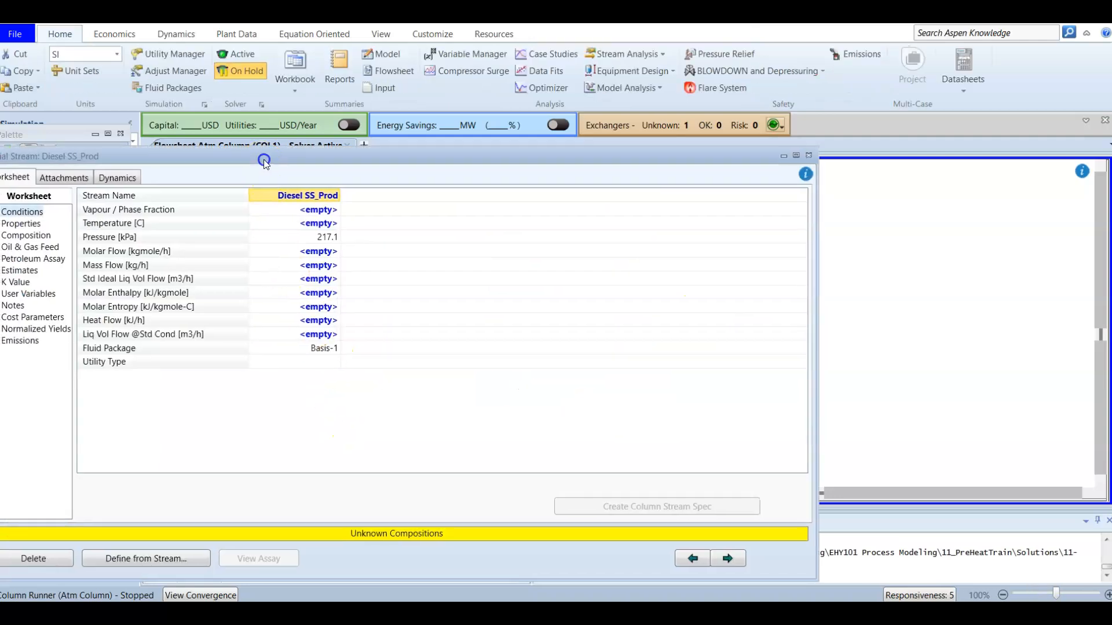
drag(263, 158, 446, 138)
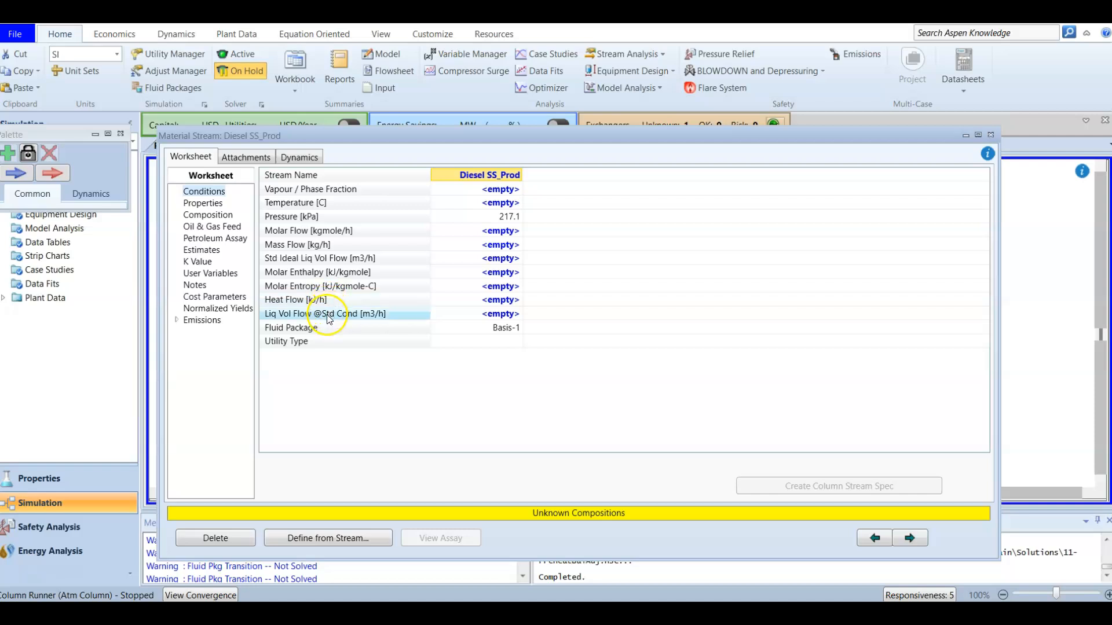
click(463, 258)
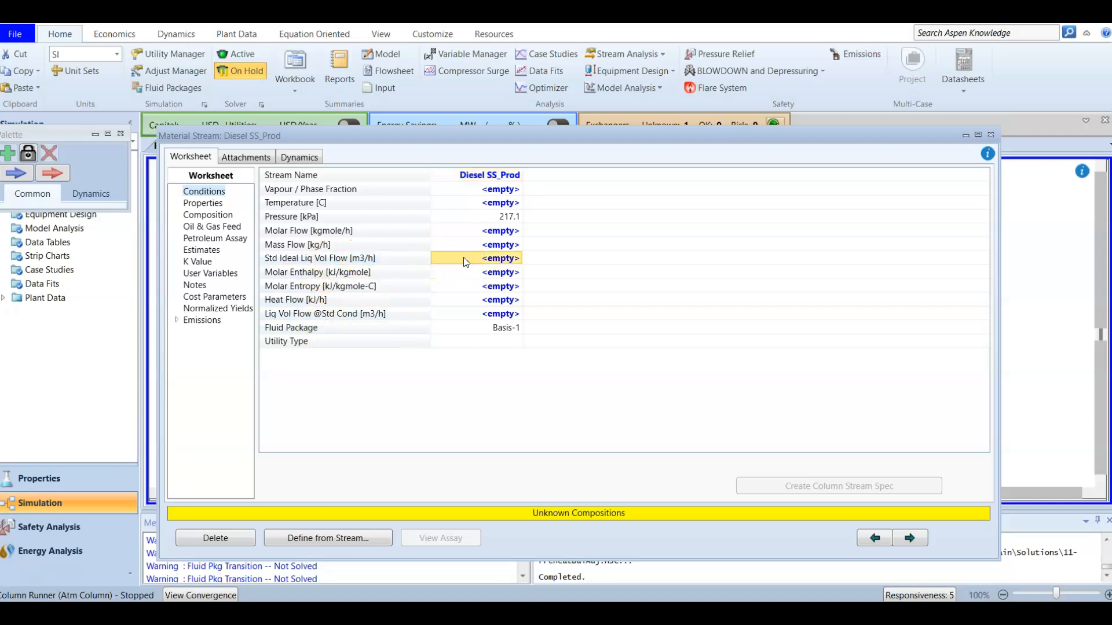
text(130)
key(Return)
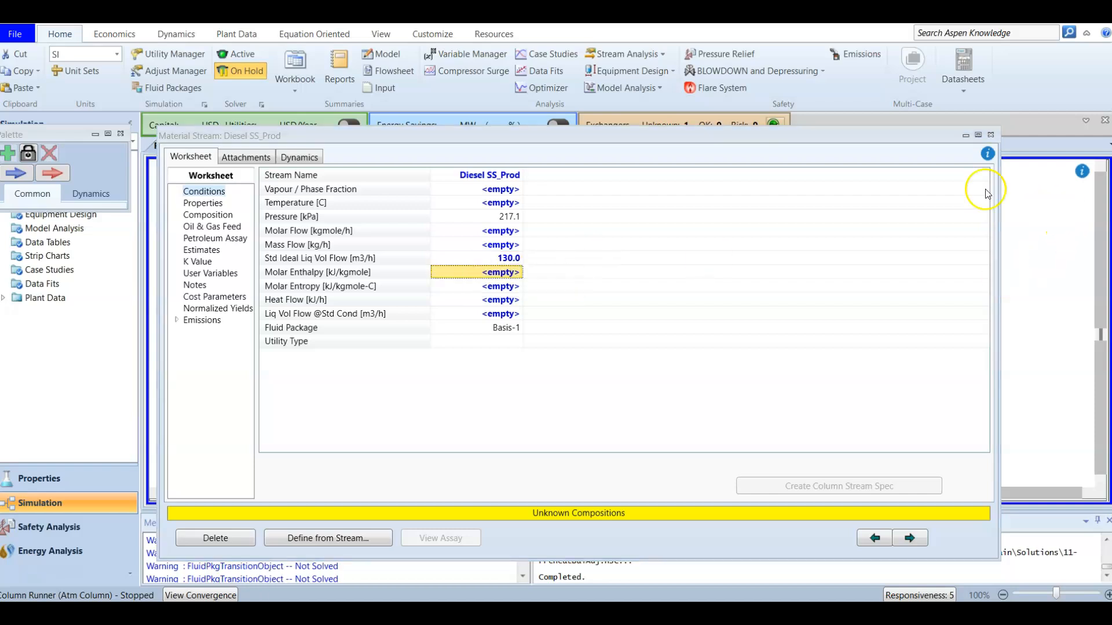
click(990, 136)
click(831, 402)
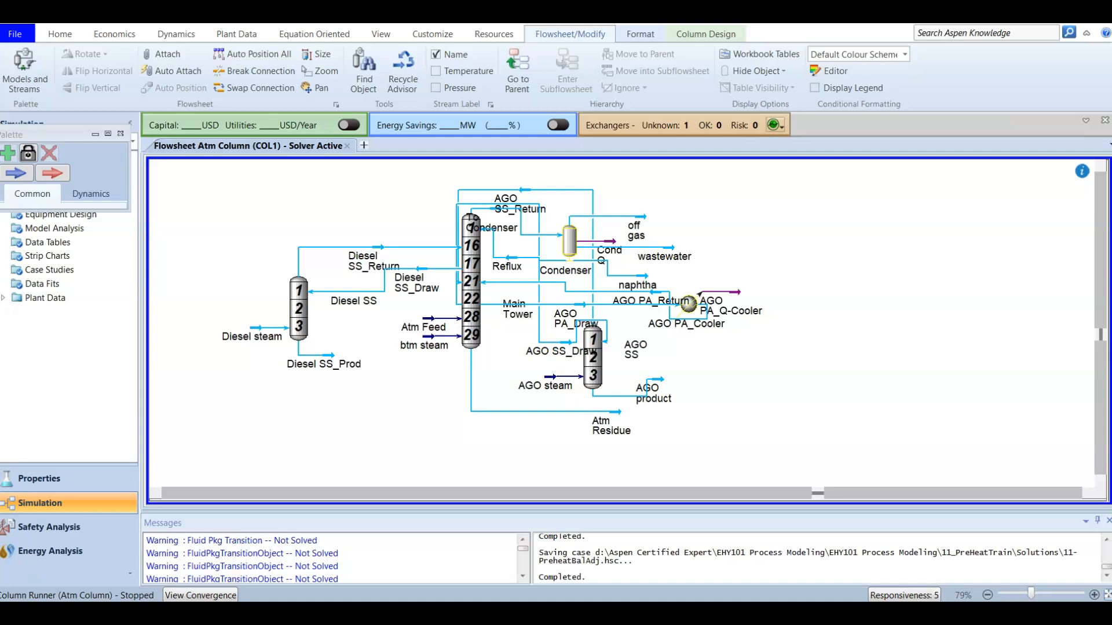
Step: Return to the parent flowsheet and open the Atm Column's design monitor with its specifications
click(503, 86)
double_click(479, 313)
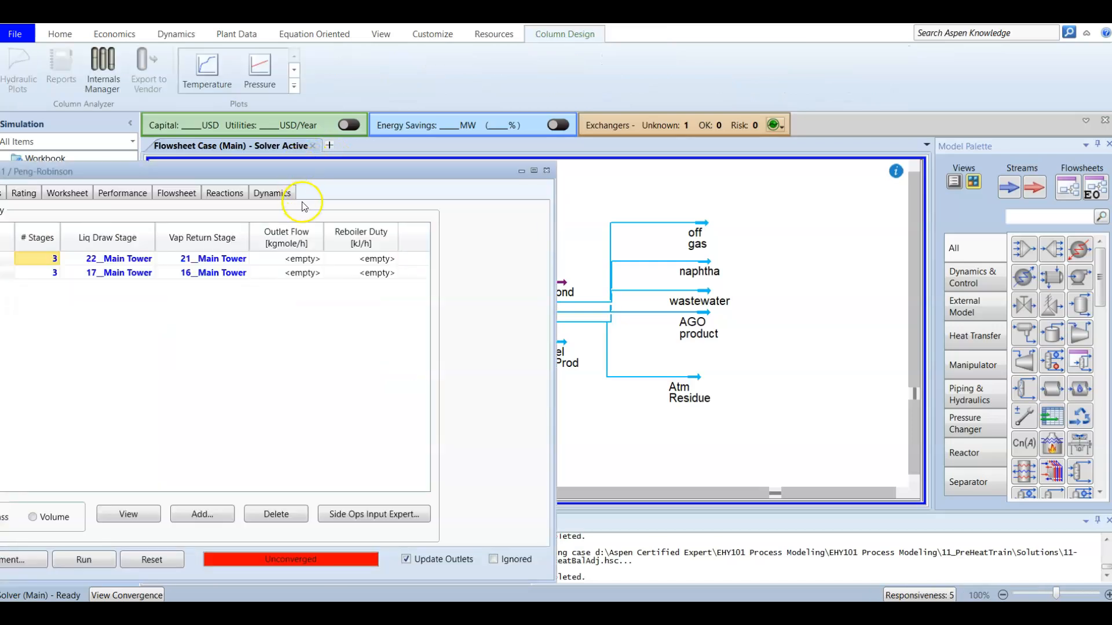
click(333, 113)
click(278, 114)
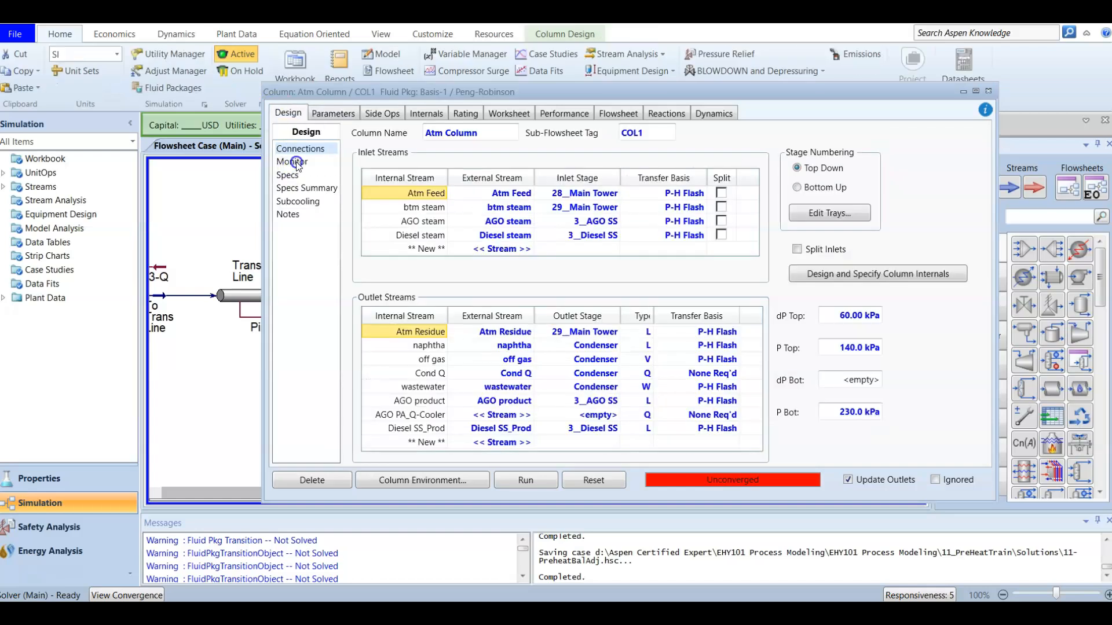
click(297, 162)
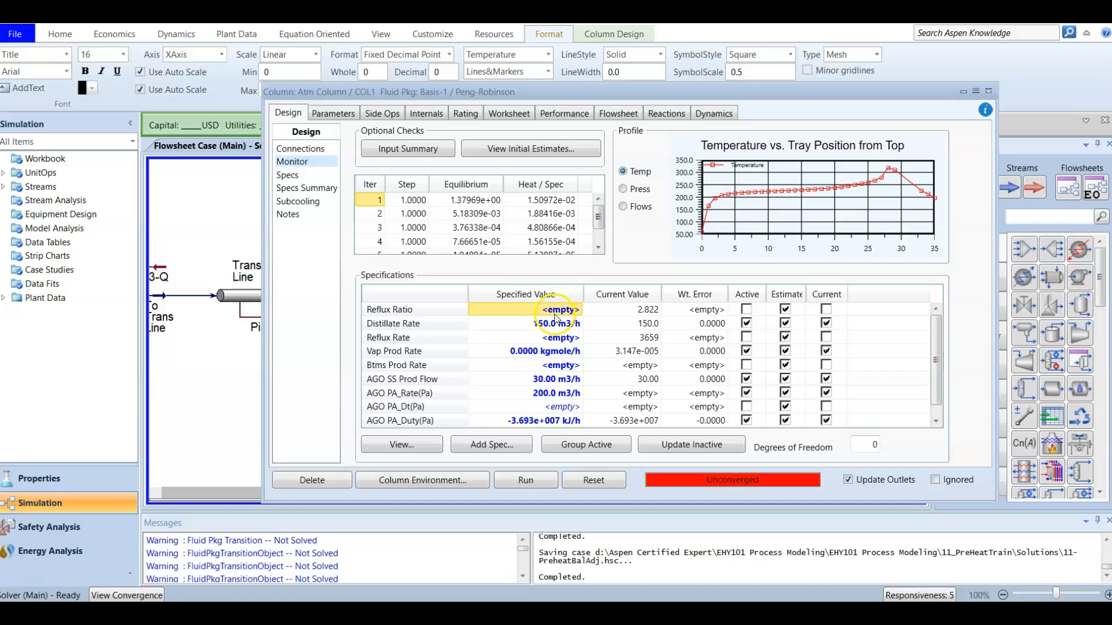
Step: Add a new pump-around named Diesel PA to the Atm Column's side operations
scroll(551, 349, down, 1)
scroll(558, 382, up, 1)
click(380, 114)
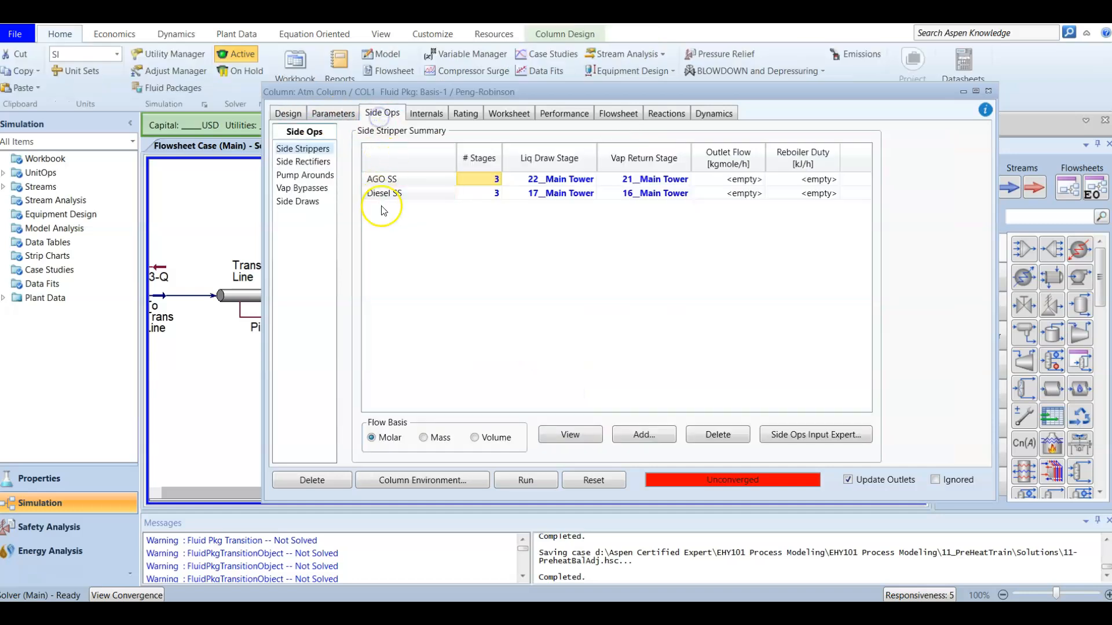
click(306, 176)
click(645, 439)
drag(301, 160, 670, 137)
text(Diesel PA)
key(Return)
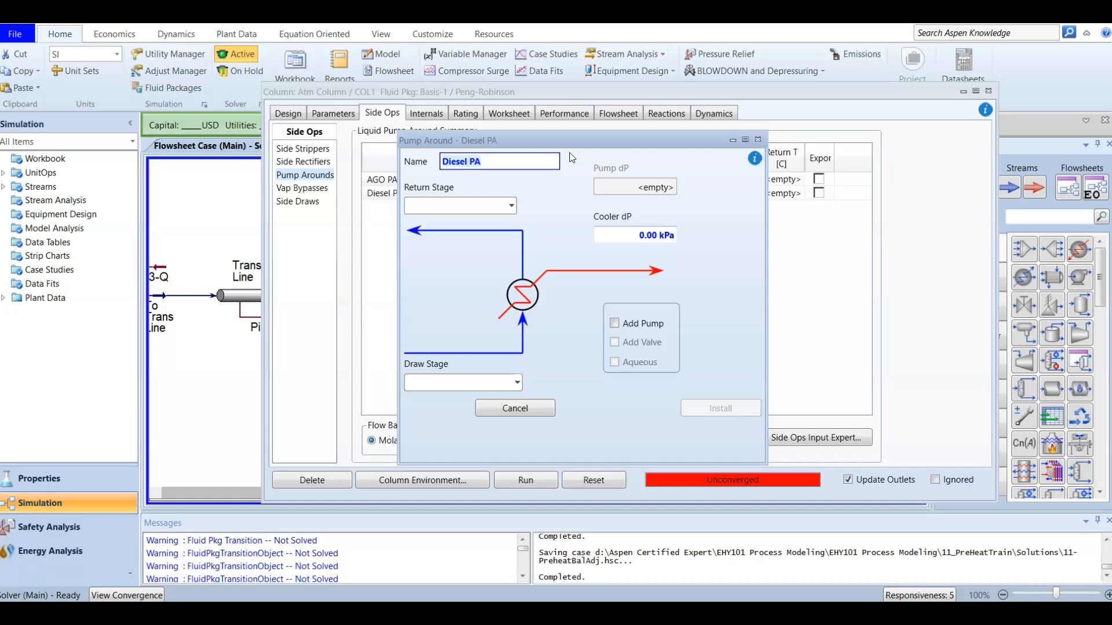
Step: Set the Diesel PA draw stage to 17__Main Tower and return stage to 16__Main Tower, and install the pump-around
click(518, 389)
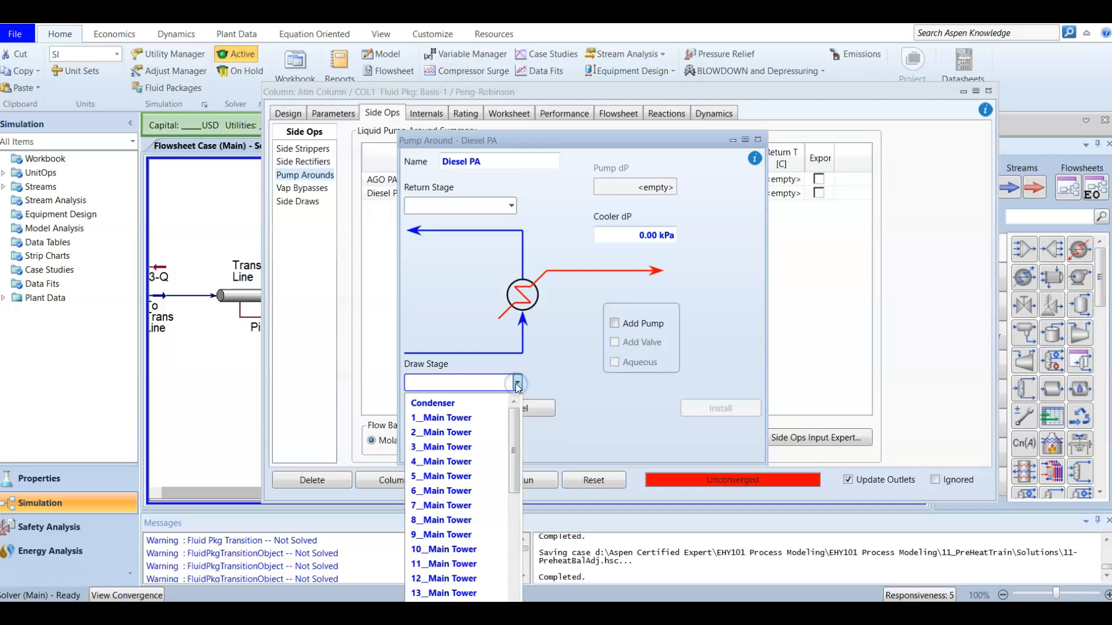
scroll(478, 510, down, 3)
click(478, 520)
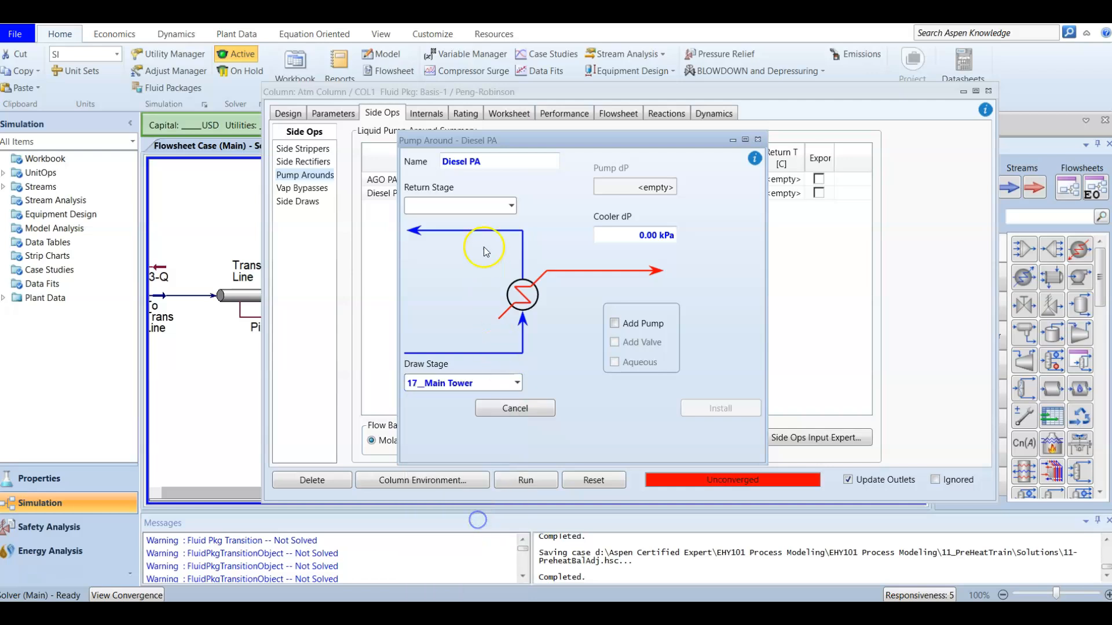
click(507, 206)
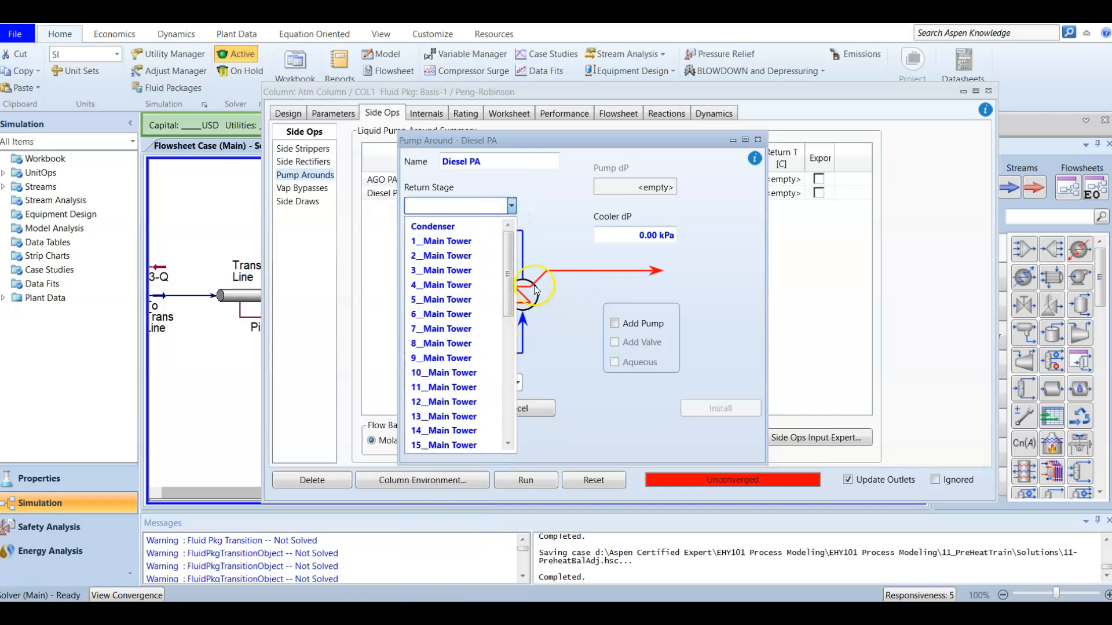
scroll(453, 443, down, 2)
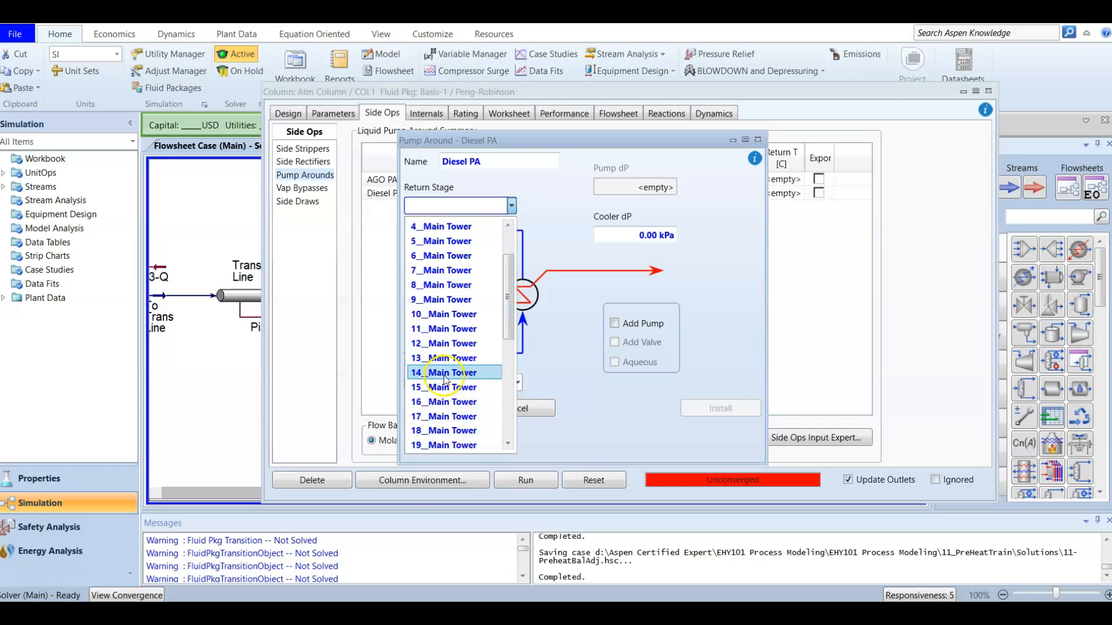
click(445, 403)
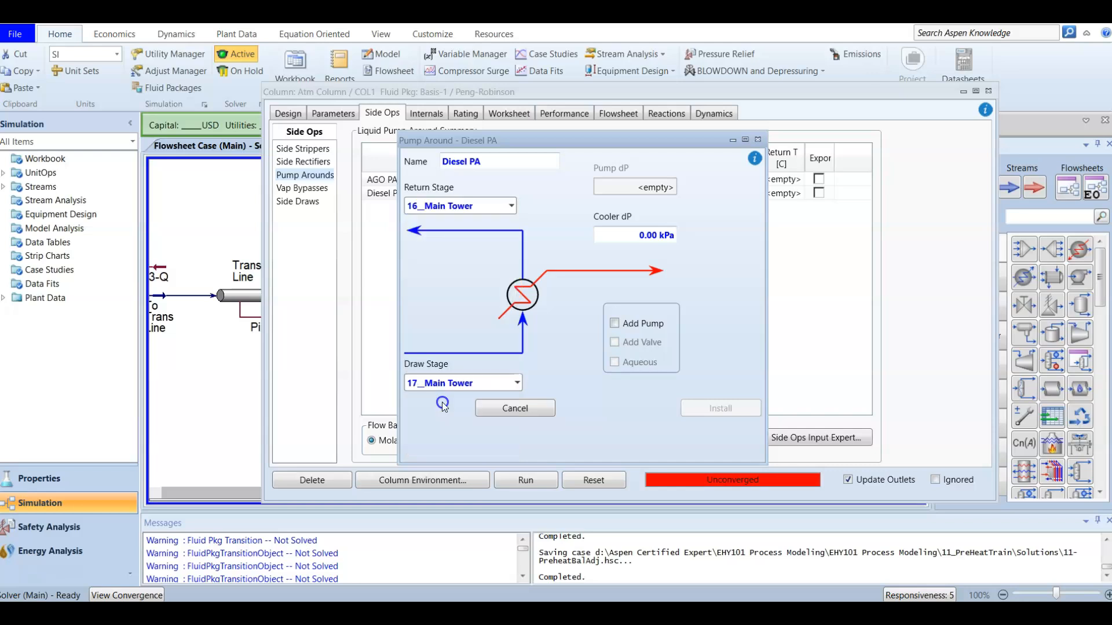
click(555, 317)
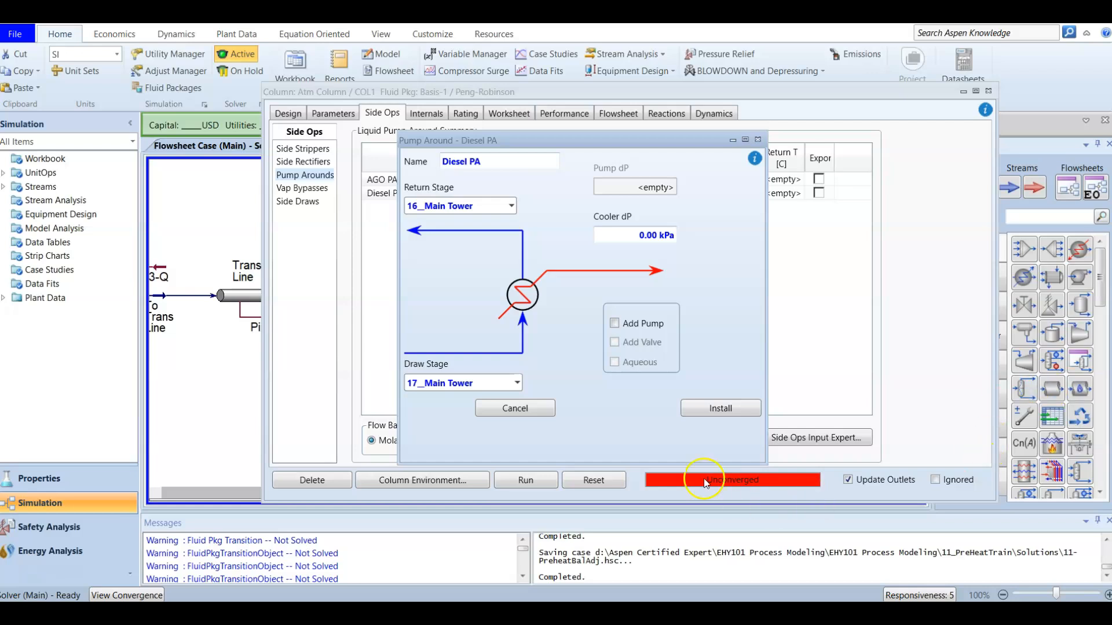
click(721, 409)
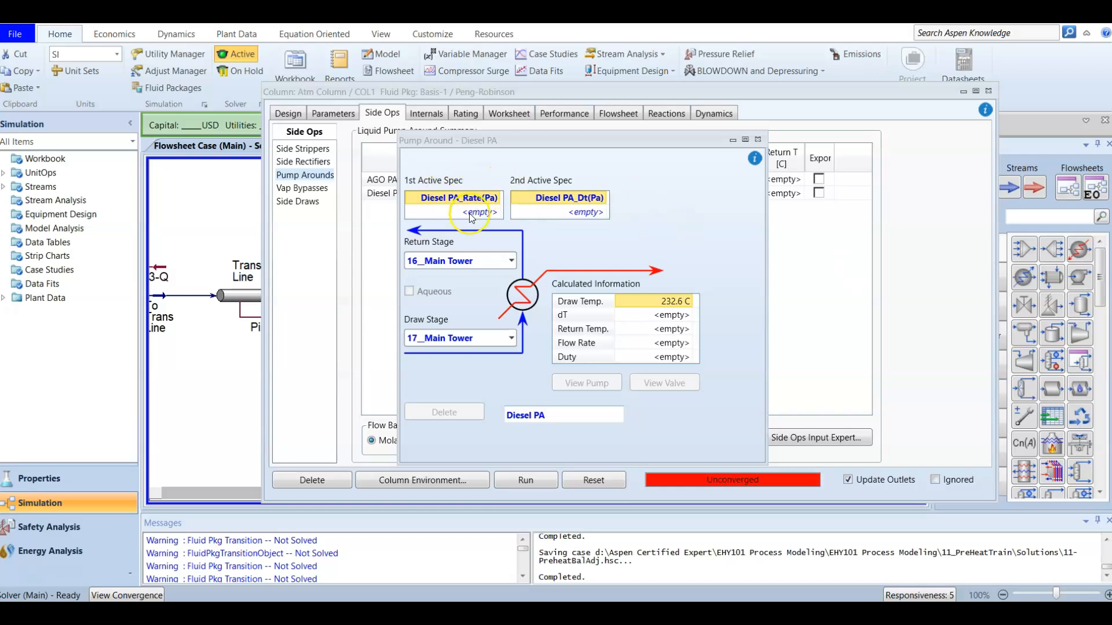
Step: Specify the Diesel PA flow rate as 200 m3/h on a Std Ideal Vol flow basis
double_click(442, 197)
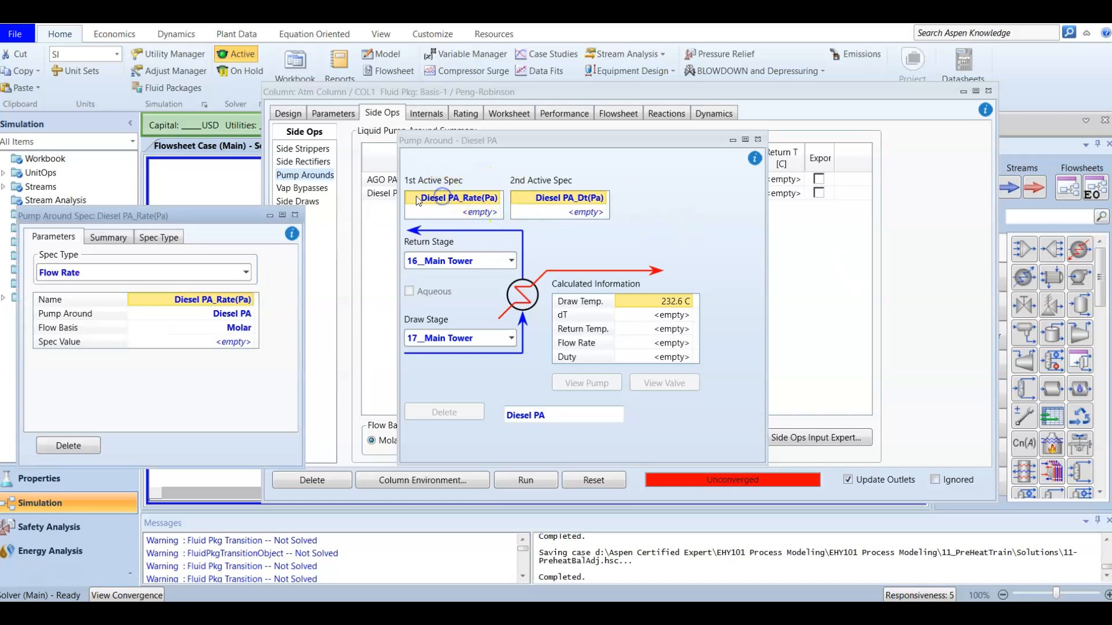
drag(197, 216, 586, 168)
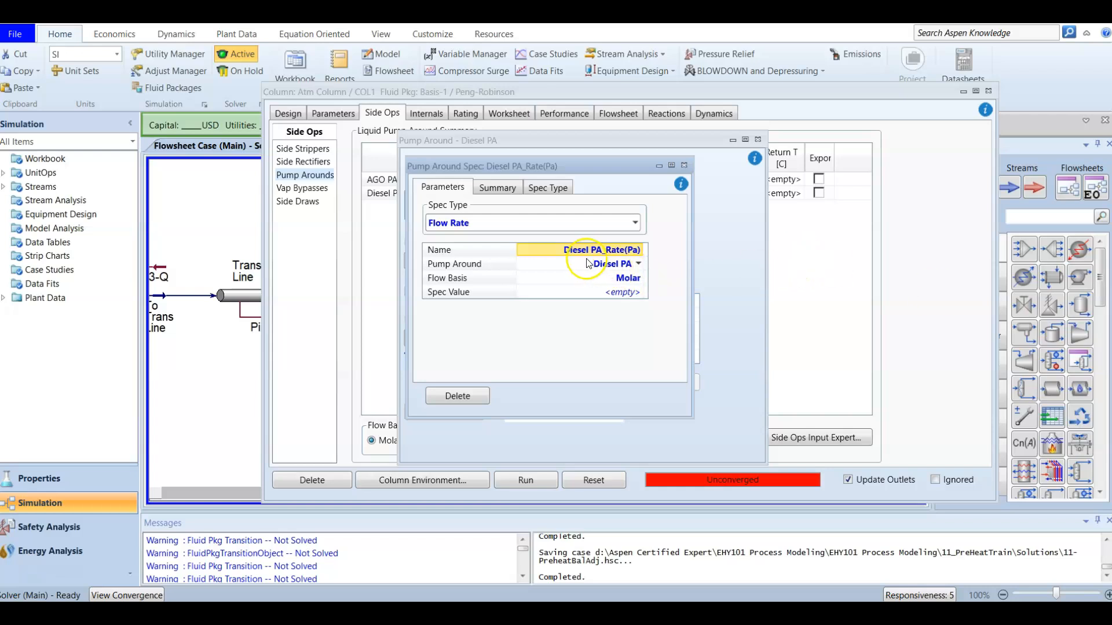
click(638, 279)
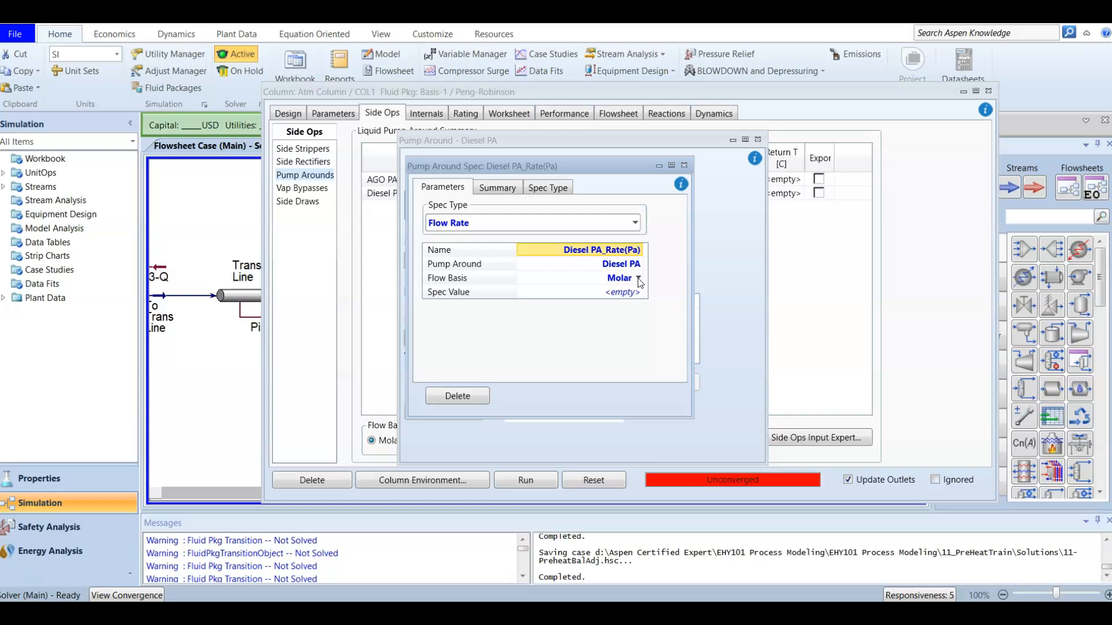
click(638, 279)
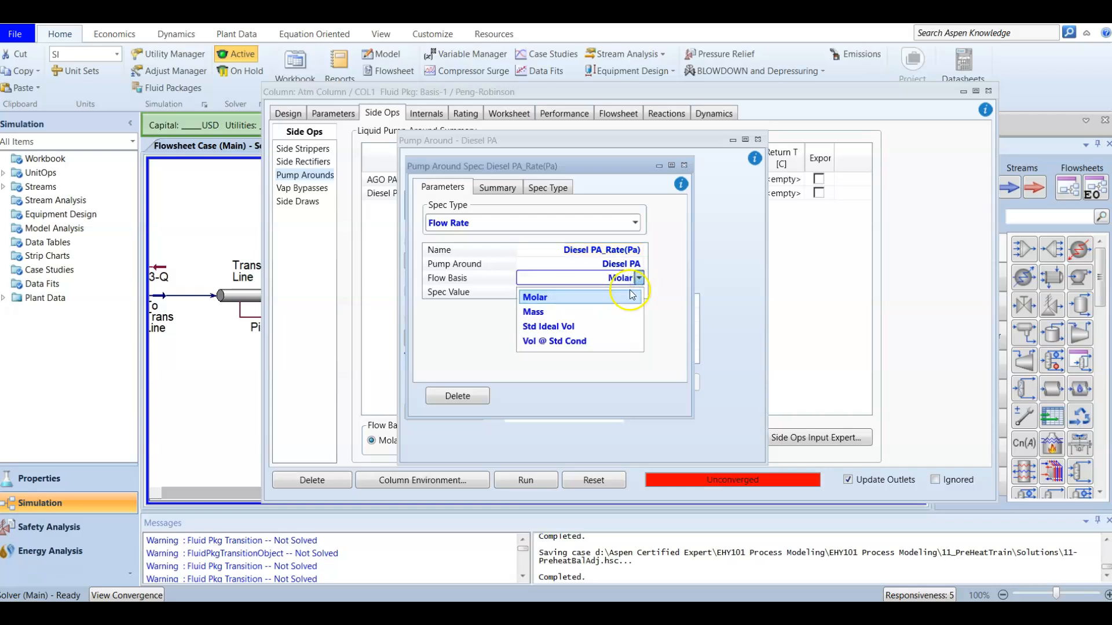
click(612, 326)
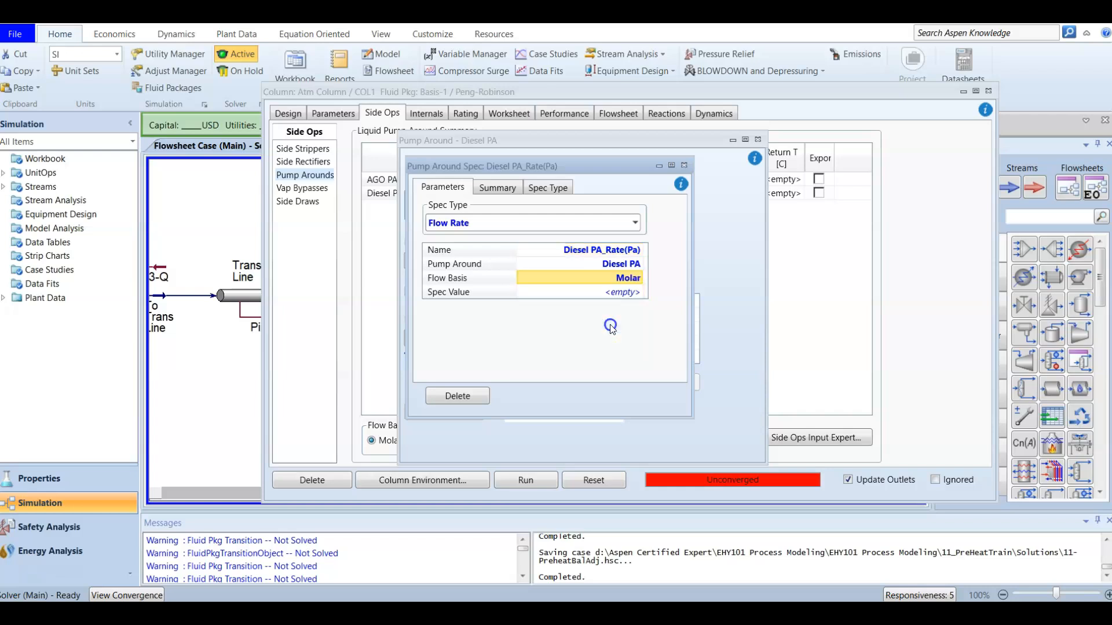
click(624, 293)
text(200)
key(Return)
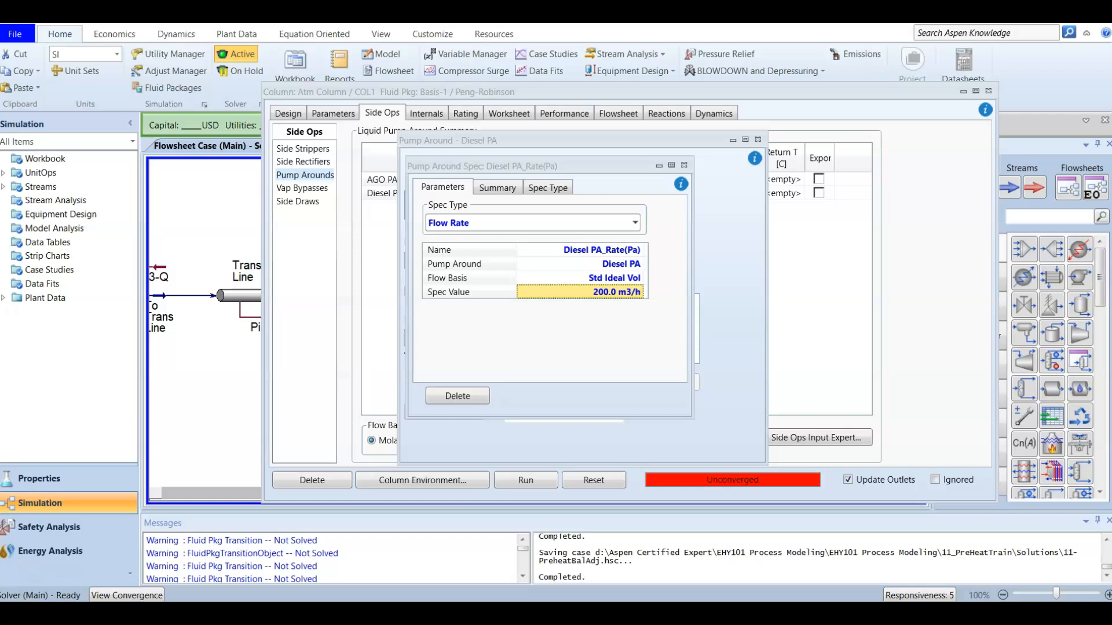
click(683, 166)
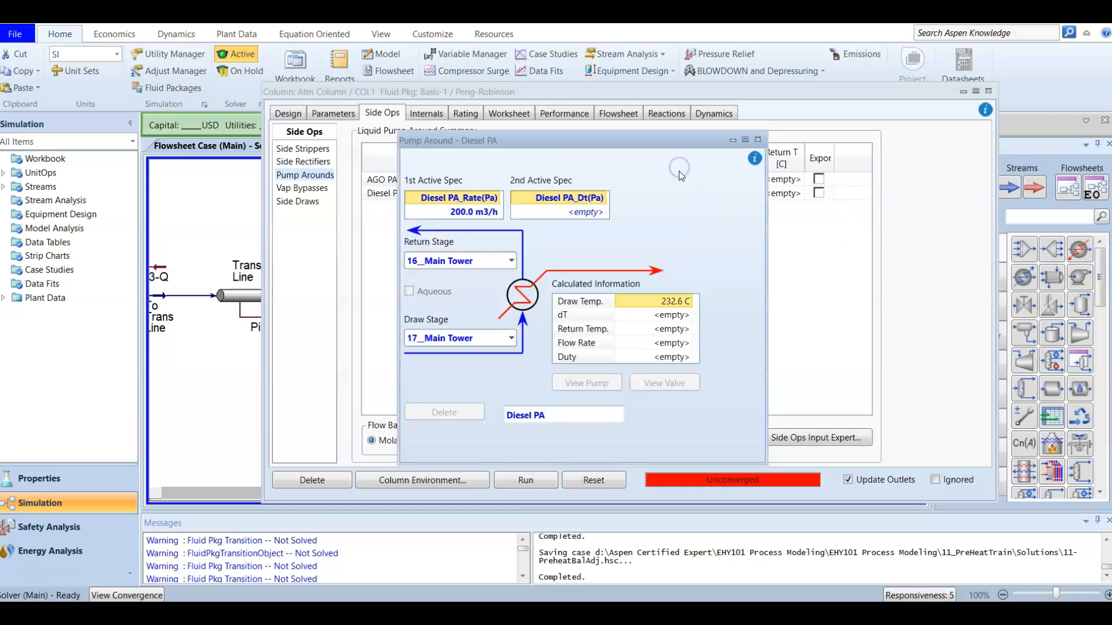
Step: Change the second Diesel PA spec from Temperature Drop to Duty with a value of -3.693e7 kJ/h, and return to the main flowsheet
double_click(559, 198)
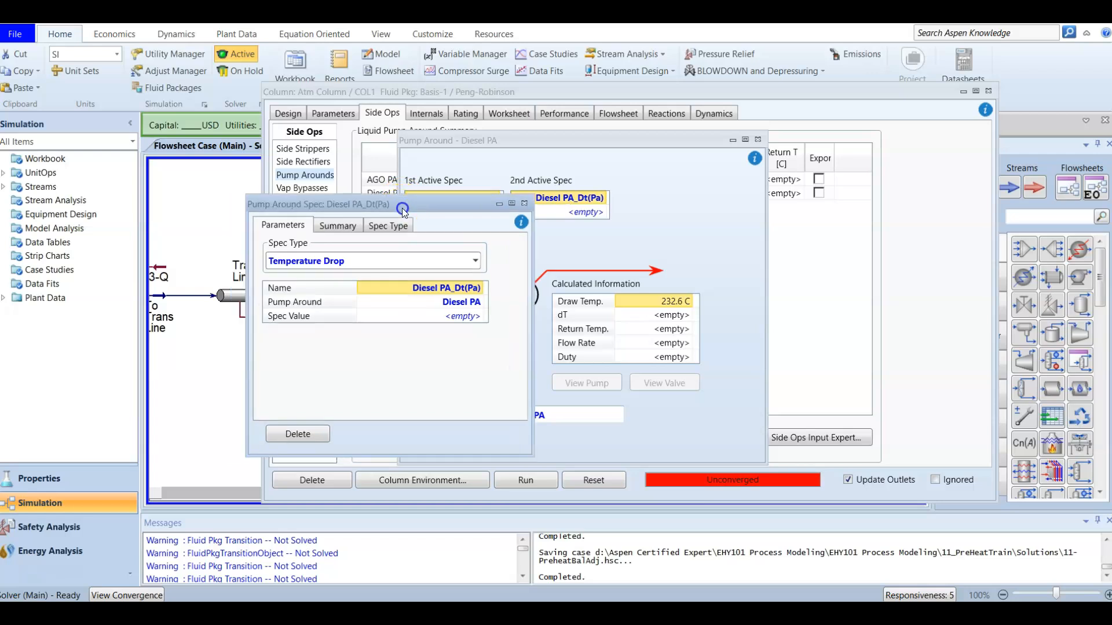
drag(402, 207, 613, 164)
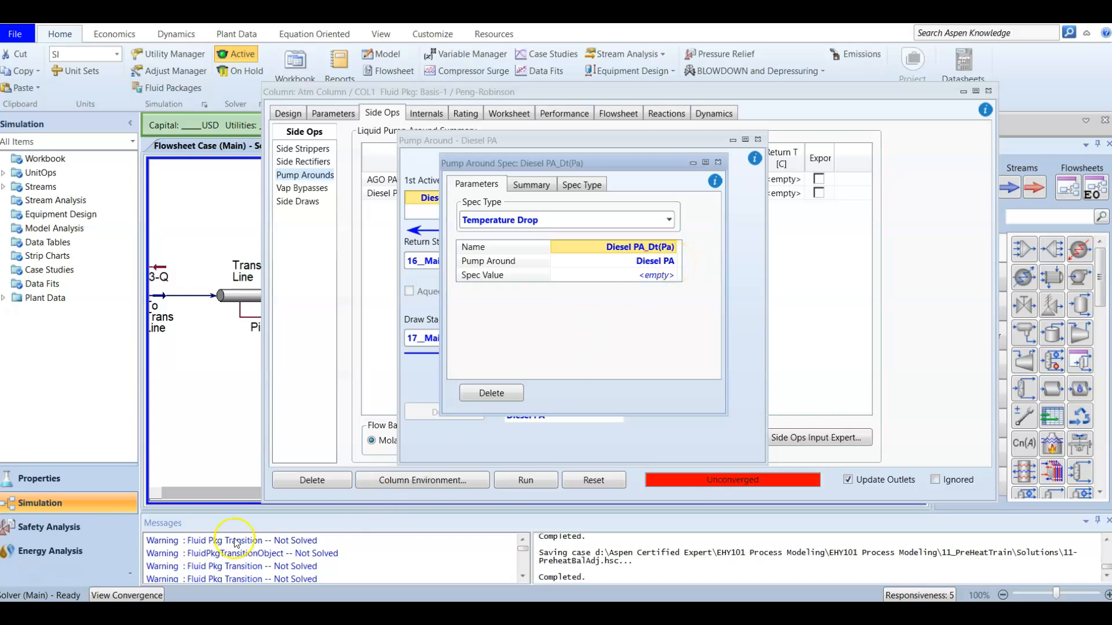
click(565, 276)
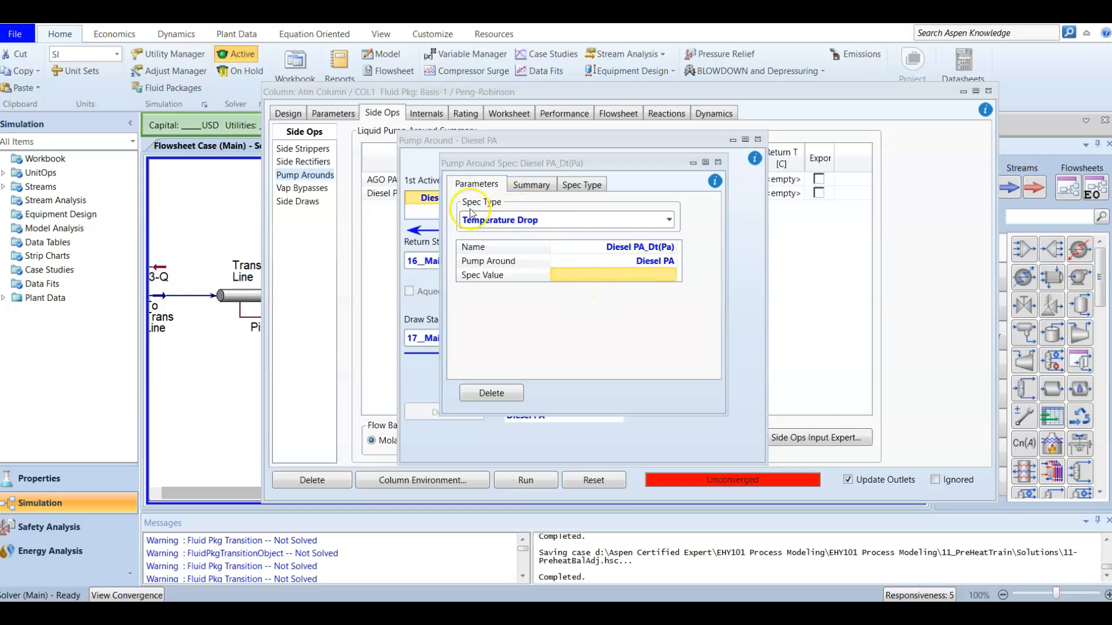
click(669, 221)
click(605, 285)
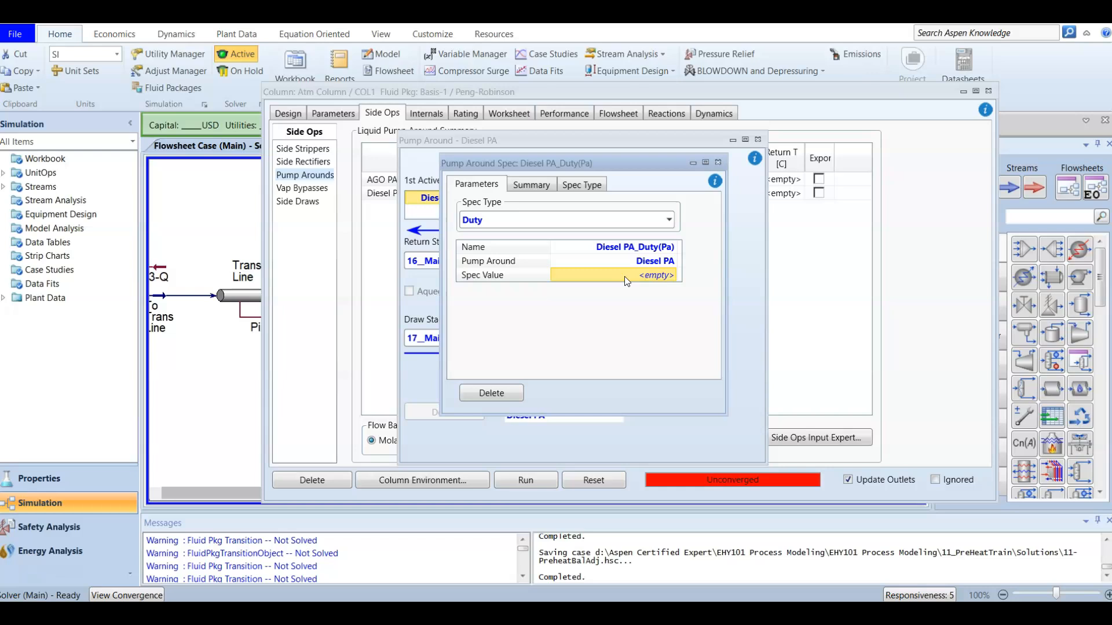
text(-3.6)
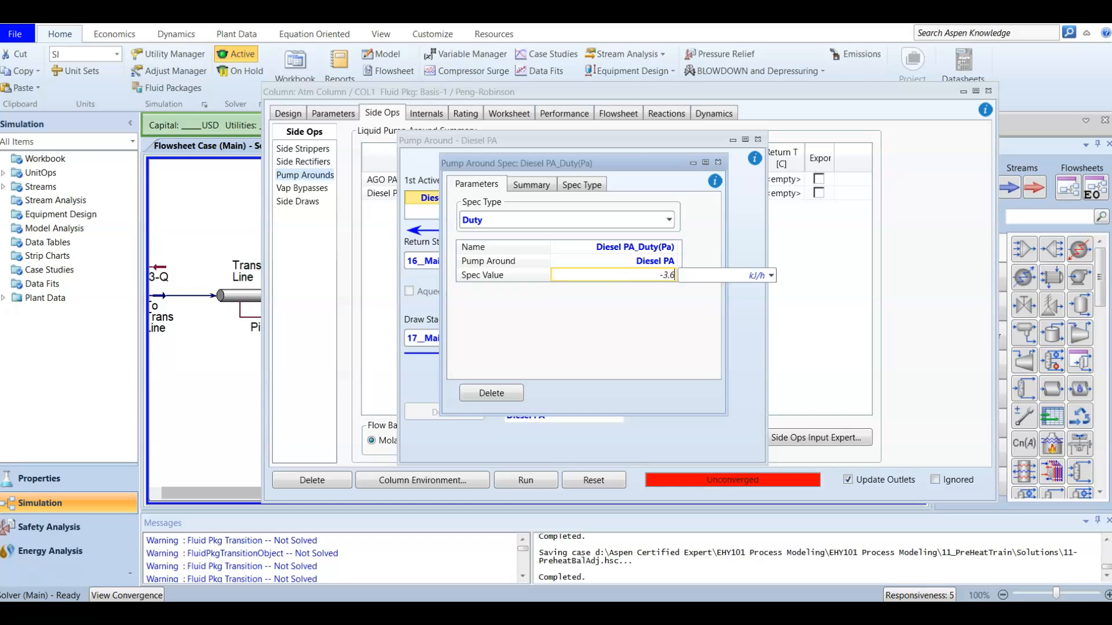
text(93e7)
key(Return)
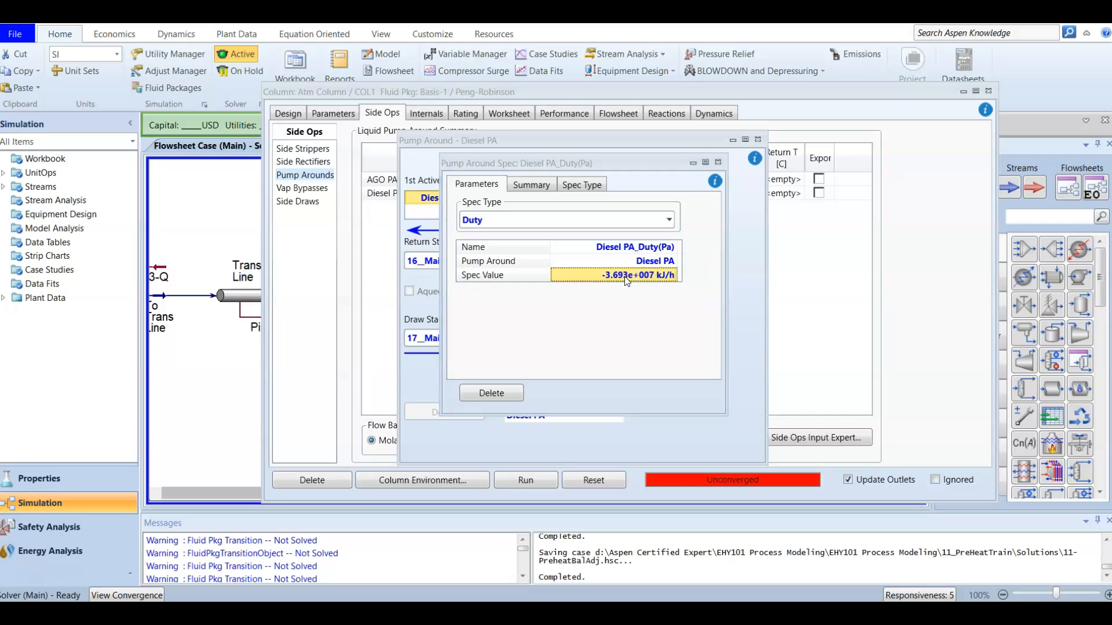
click(757, 140)
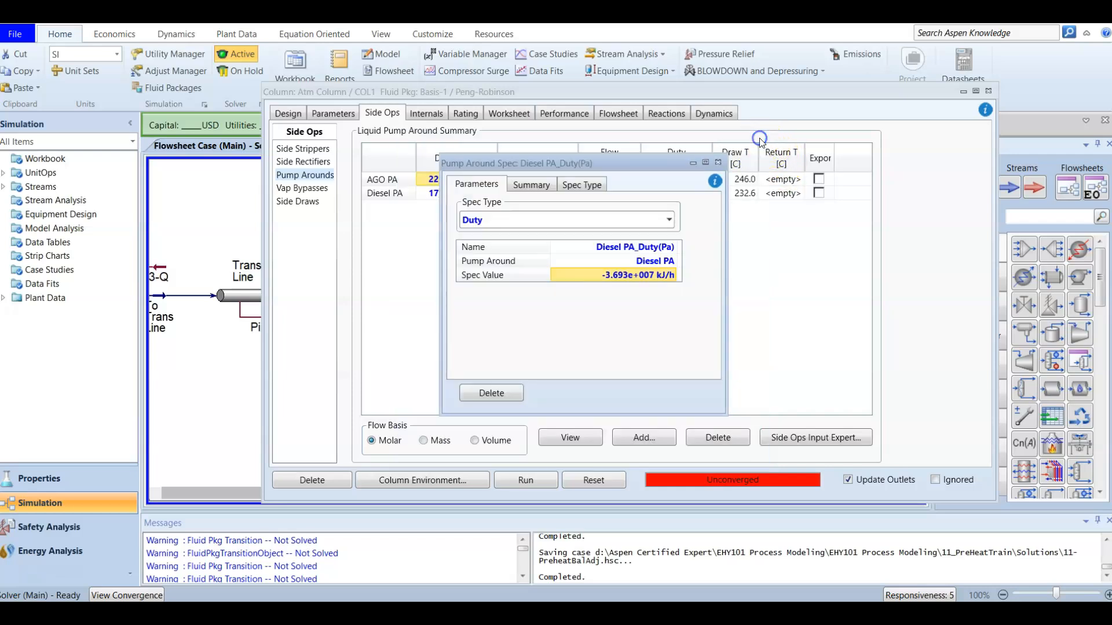
click(721, 160)
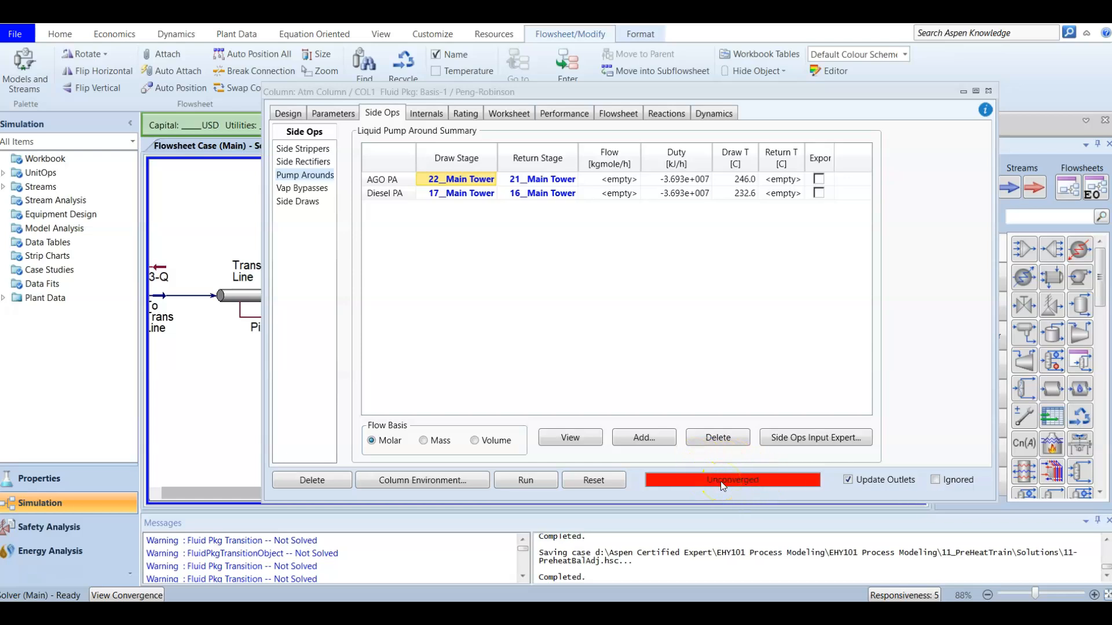
click(988, 90)
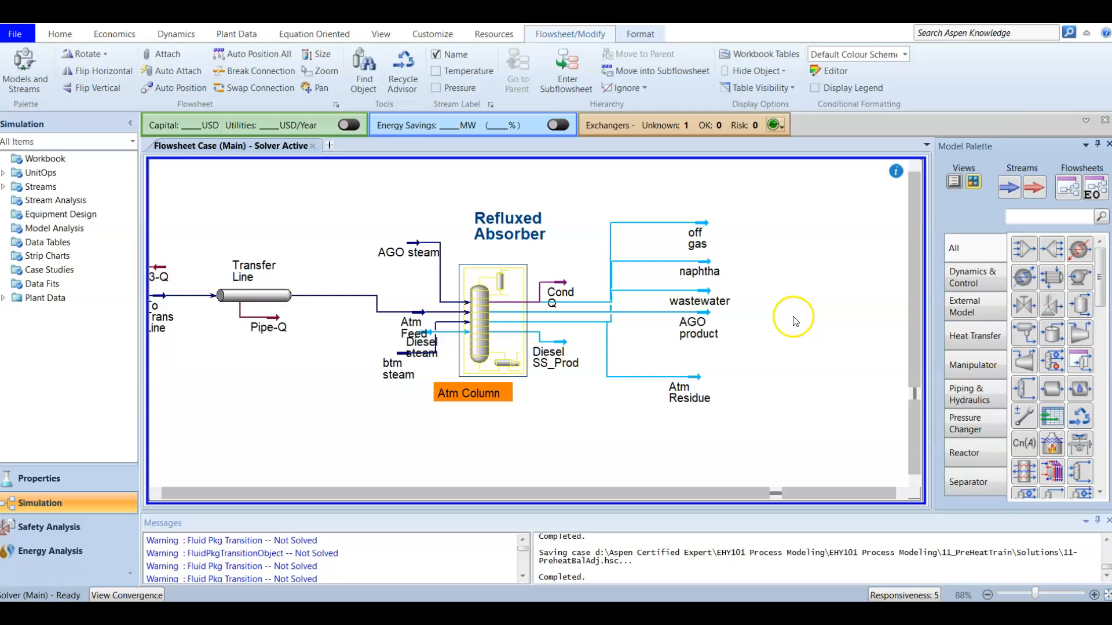
Step: Separate the overlapping btm steam and Diesel steam streams beside the Atm Column on the flowsheet
click(771, 346)
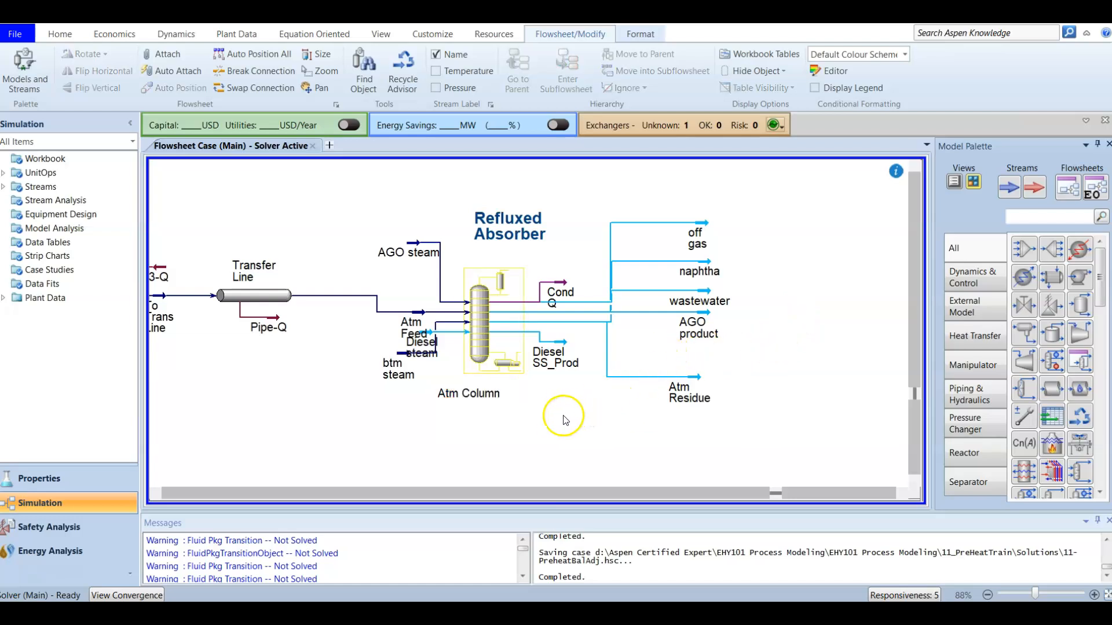
click(405, 354)
drag(388, 381, 387, 382)
drag(413, 343, 322, 341)
click(300, 397)
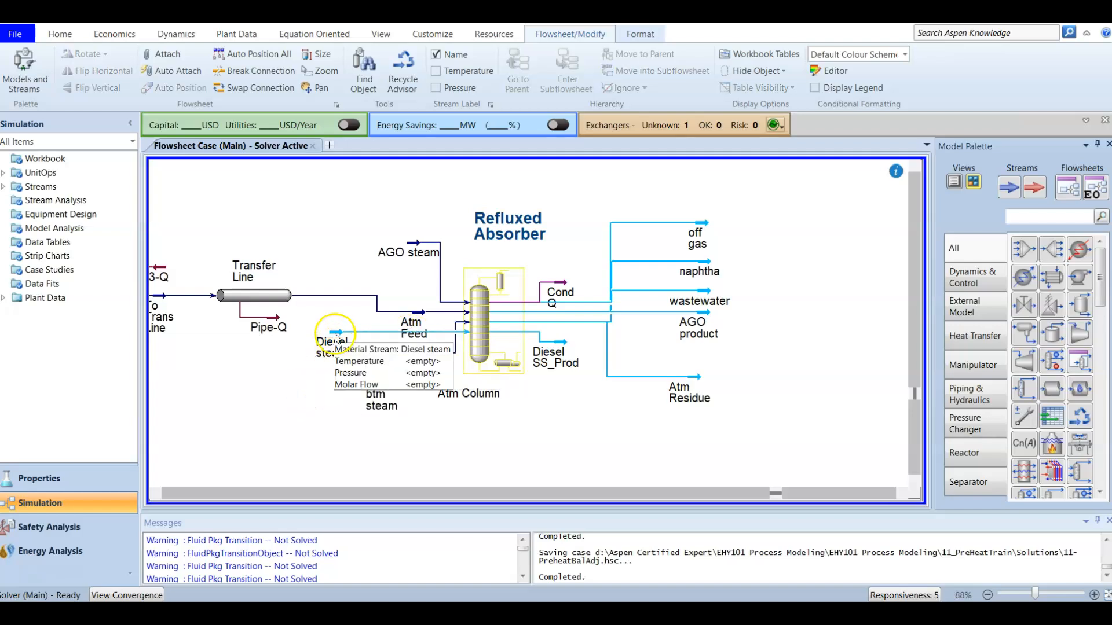
Step: Define the Diesel steam composition as pure water with an H2O mole fraction of 1
double_click(336, 338)
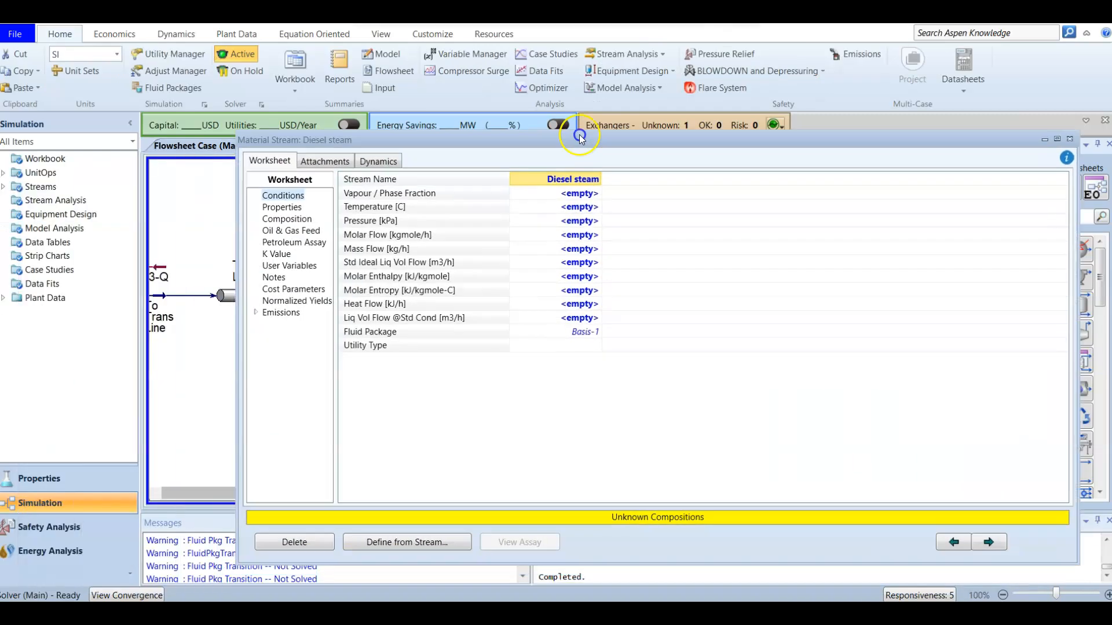
drag(580, 138, 595, 111)
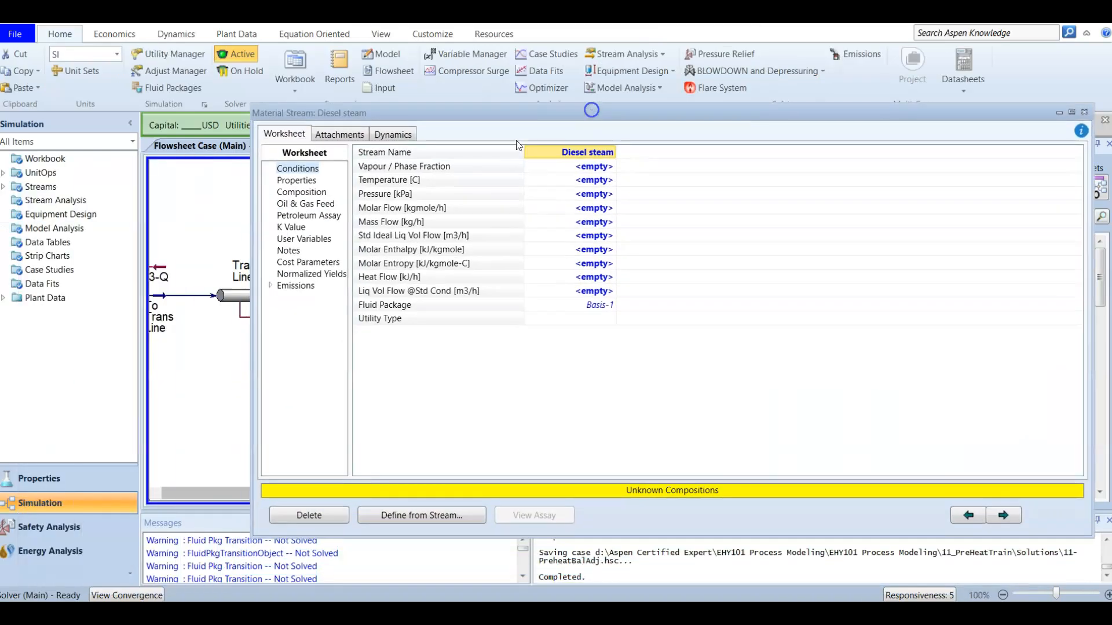
click(302, 192)
scroll(542, 313, down, 5)
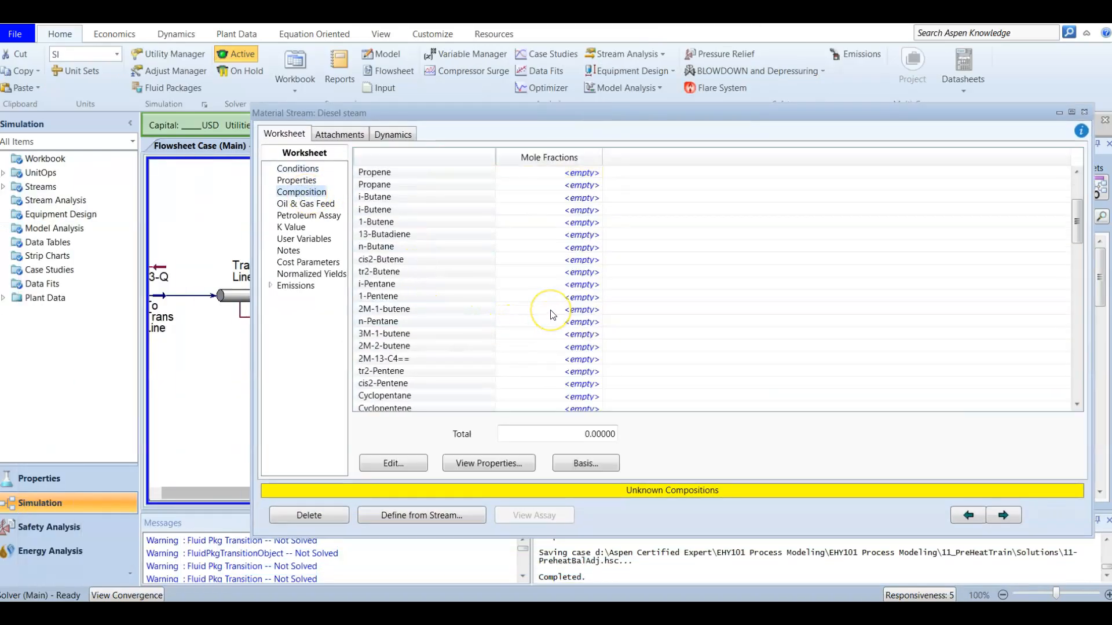
click(573, 373)
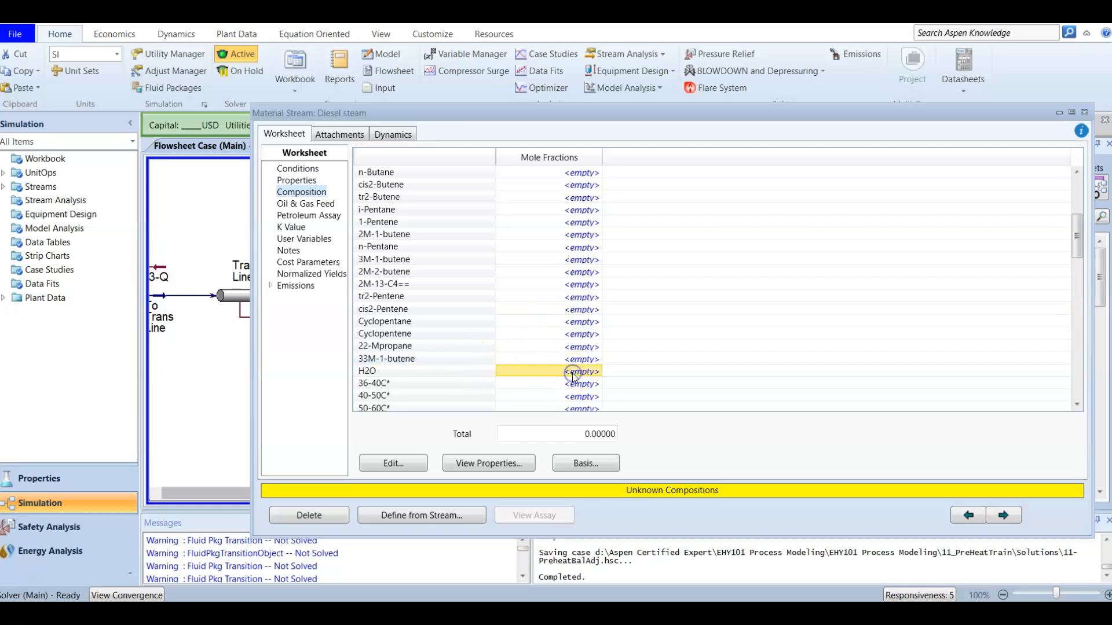
text(1)
key(Return)
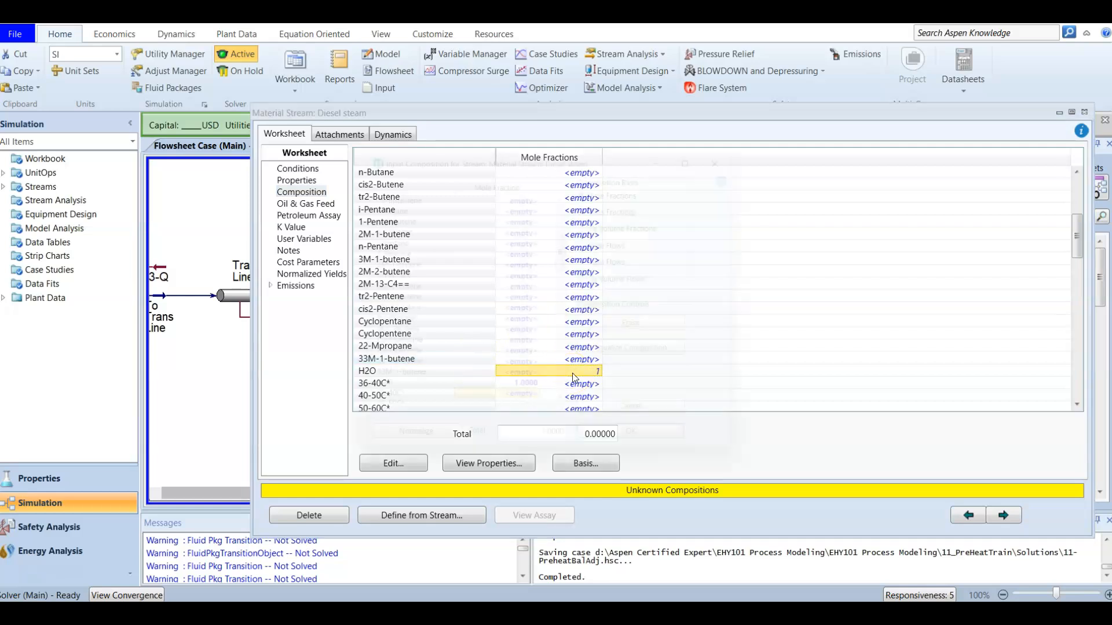
click(650, 455)
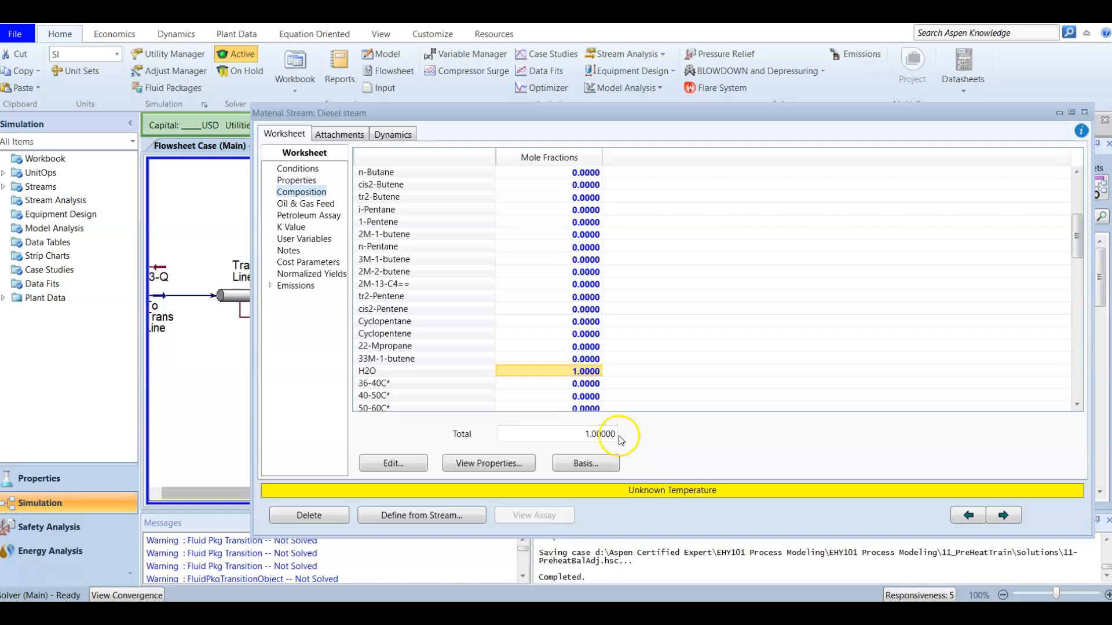
Step: Set the Diesel steam stream's temperature to 150 C
click(284, 170)
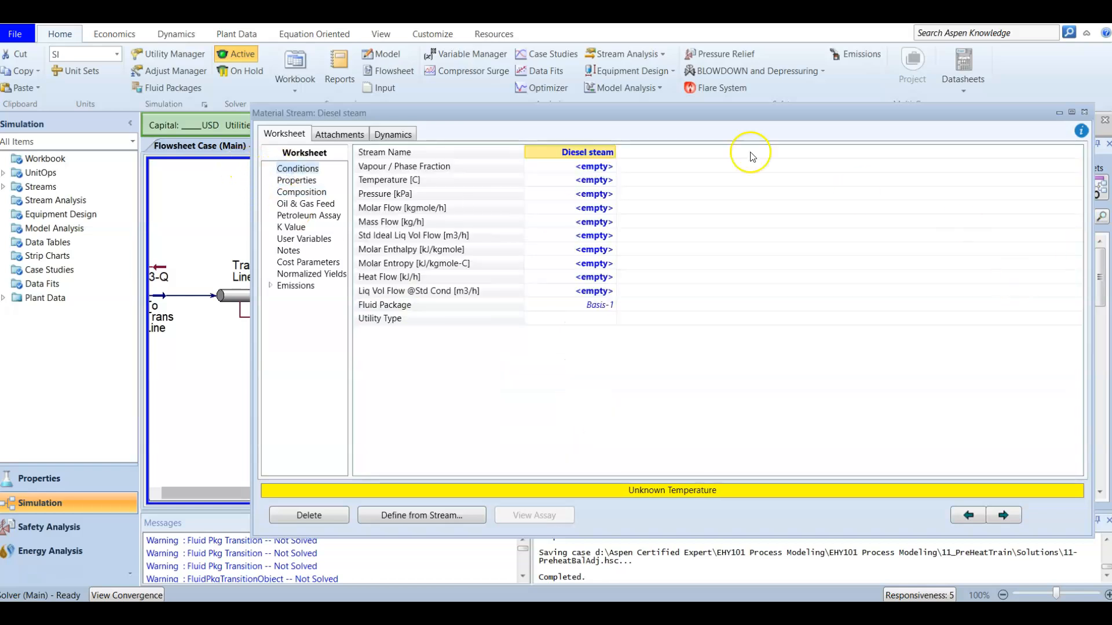
click(594, 181)
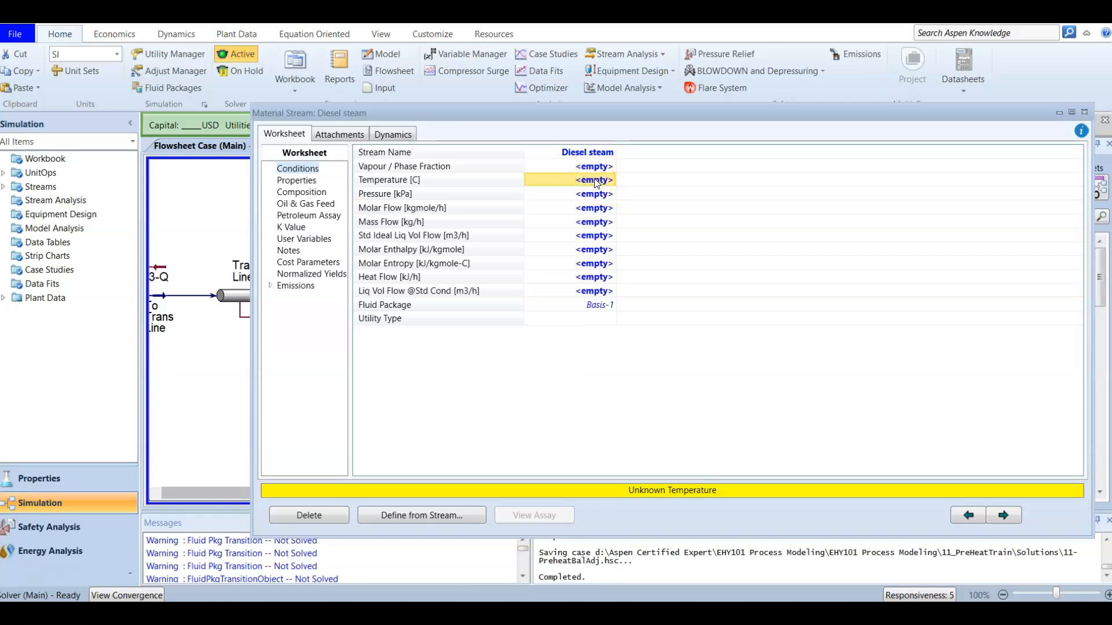
text(150)
key(Return)
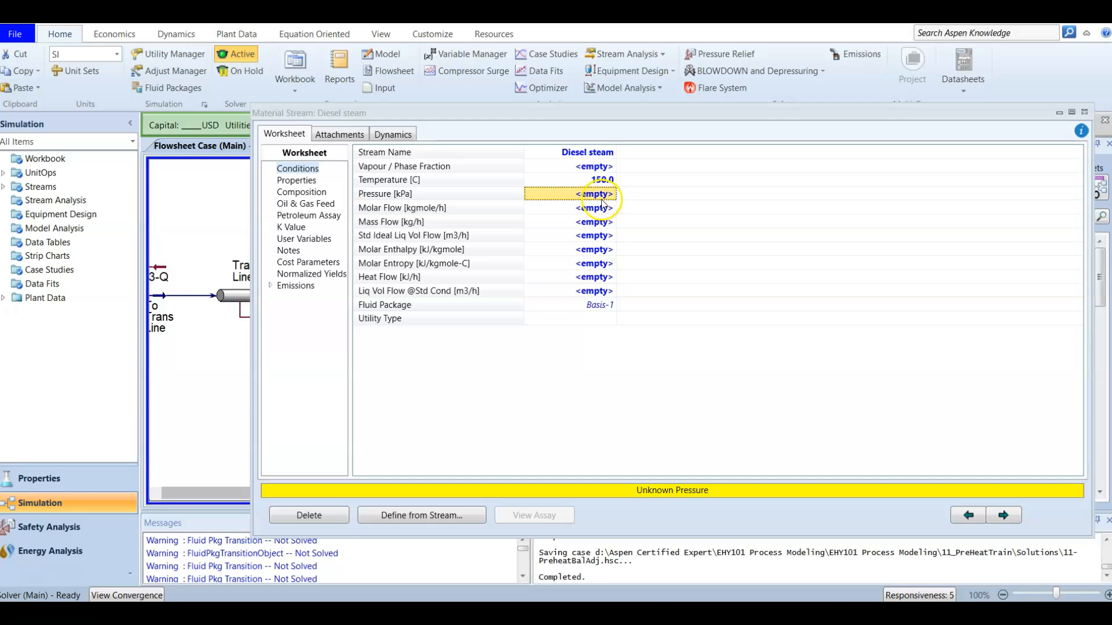
Step: Set the Diesel steam stream's pressure to 345 kPa and mass flow to 1361 kg/h, and close the stream
text(3)
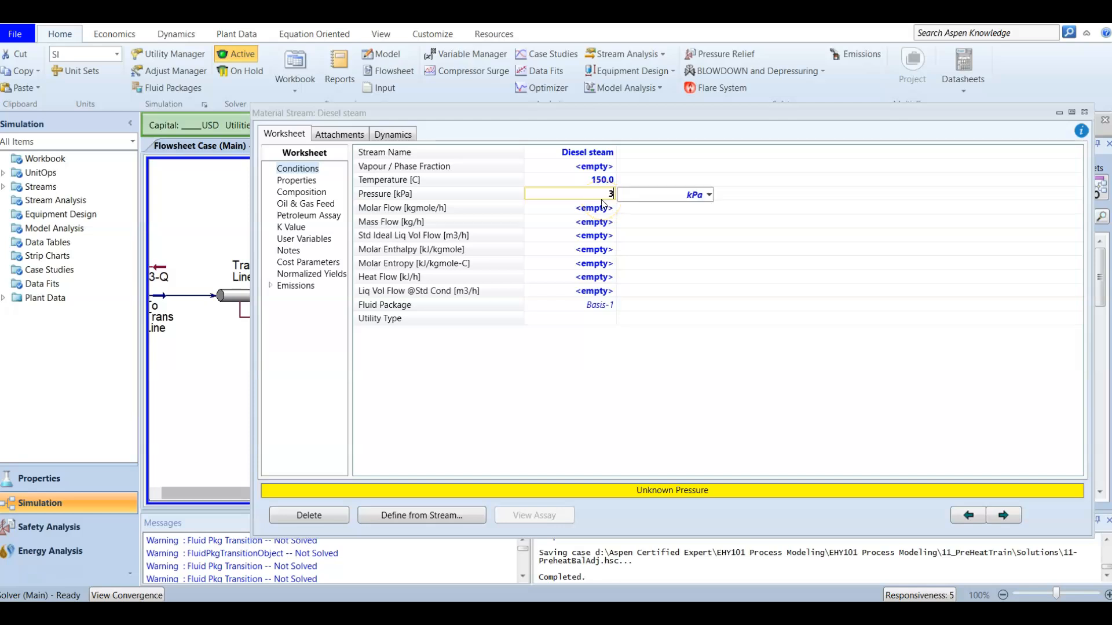
text(45)
key(Return)
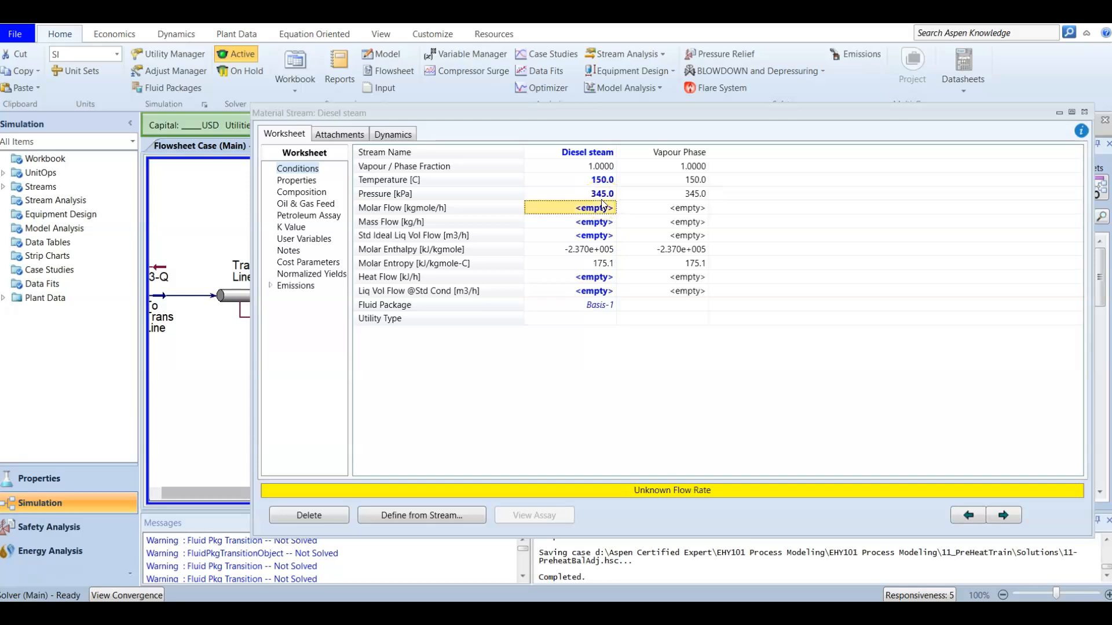
click(557, 222)
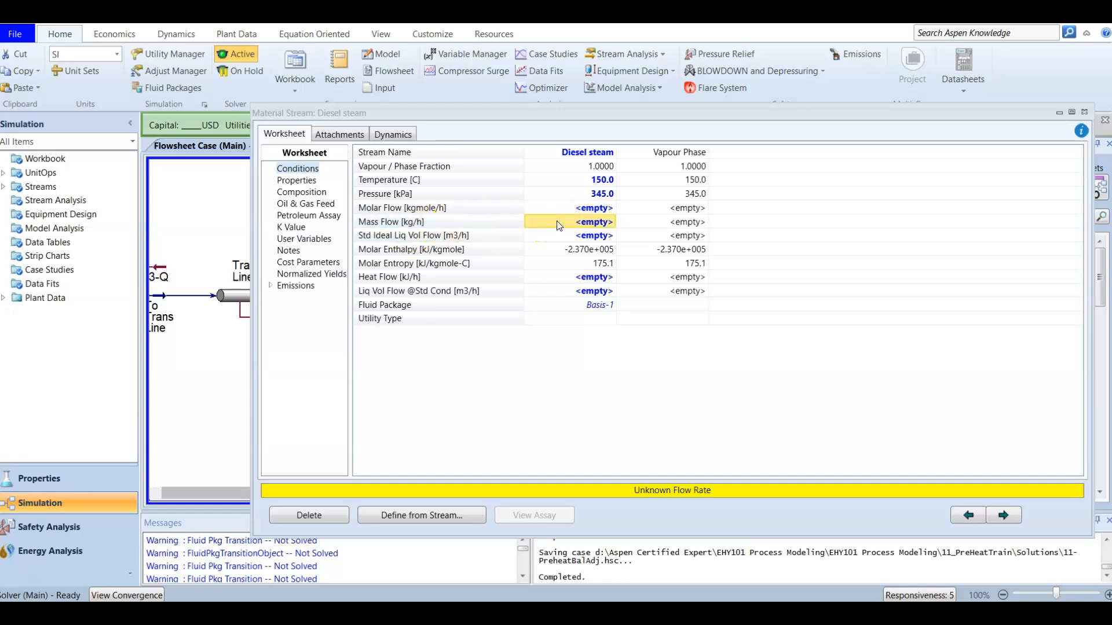
text(1)
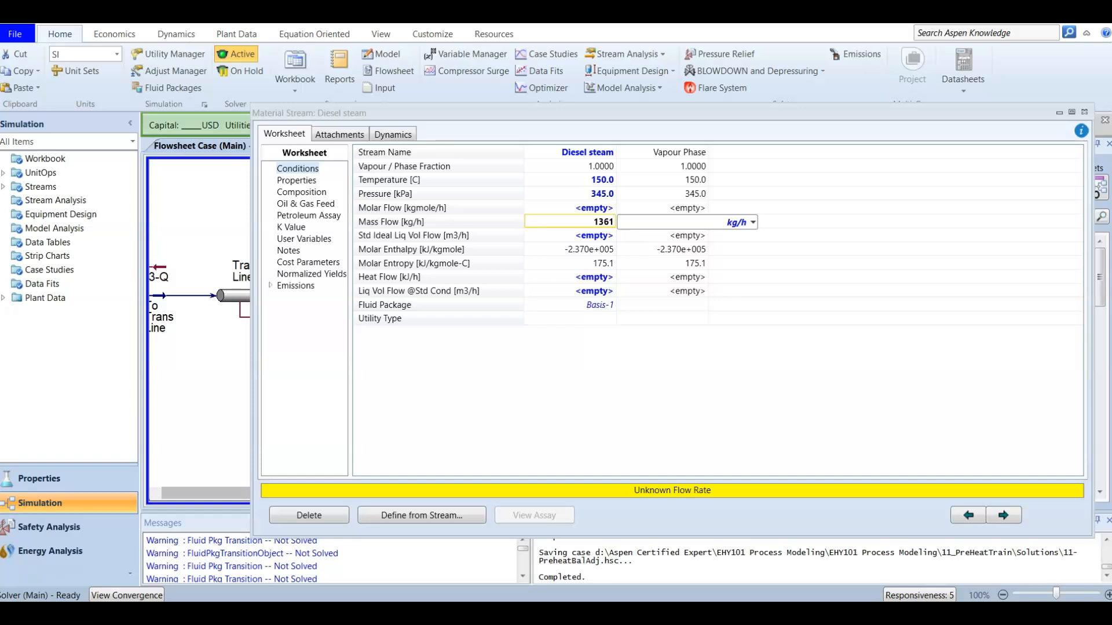
text(361)
key(Return)
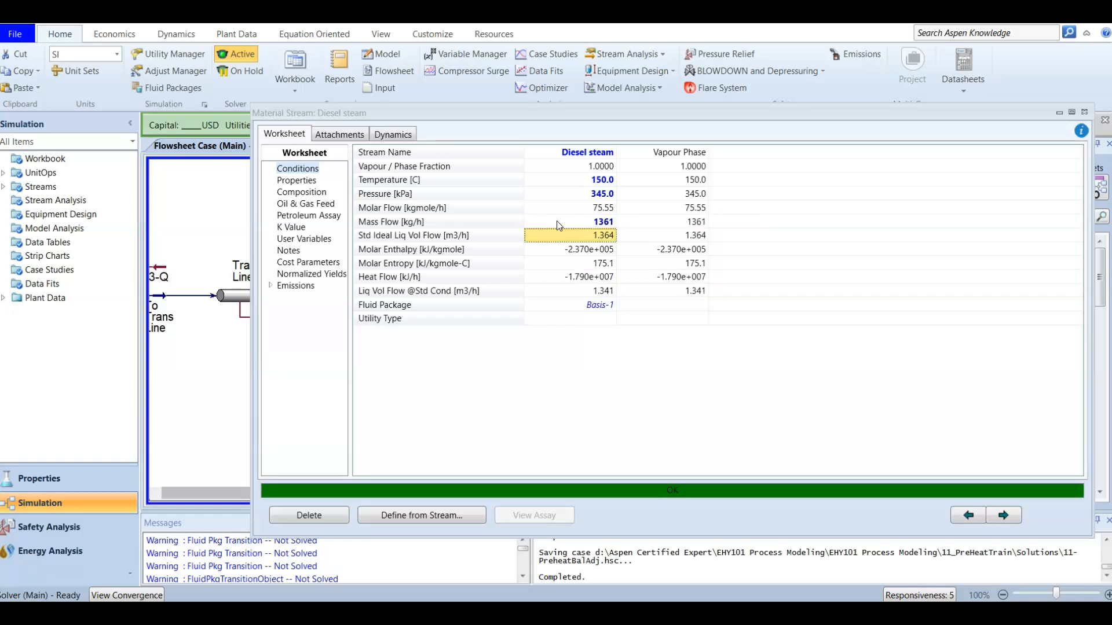
click(1051, 156)
click(1082, 114)
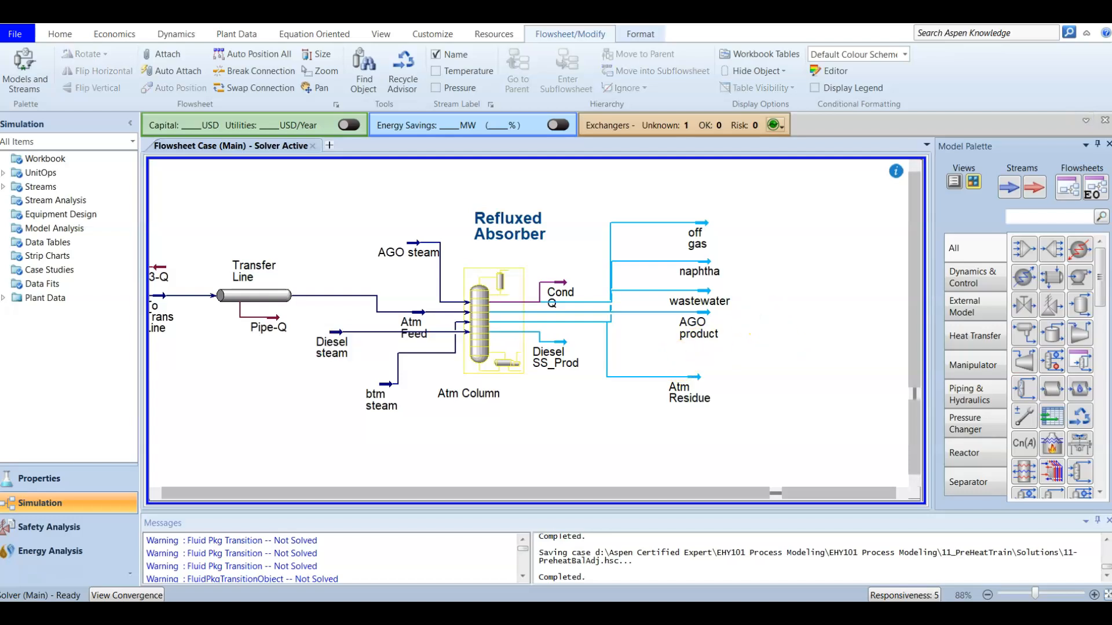
Step: Open the Atm Column's solver monitor and check the distillate, vapour product, AGO side stripper and AGO pump-around specifications
click(489, 310)
drag(310, 113, 492, 100)
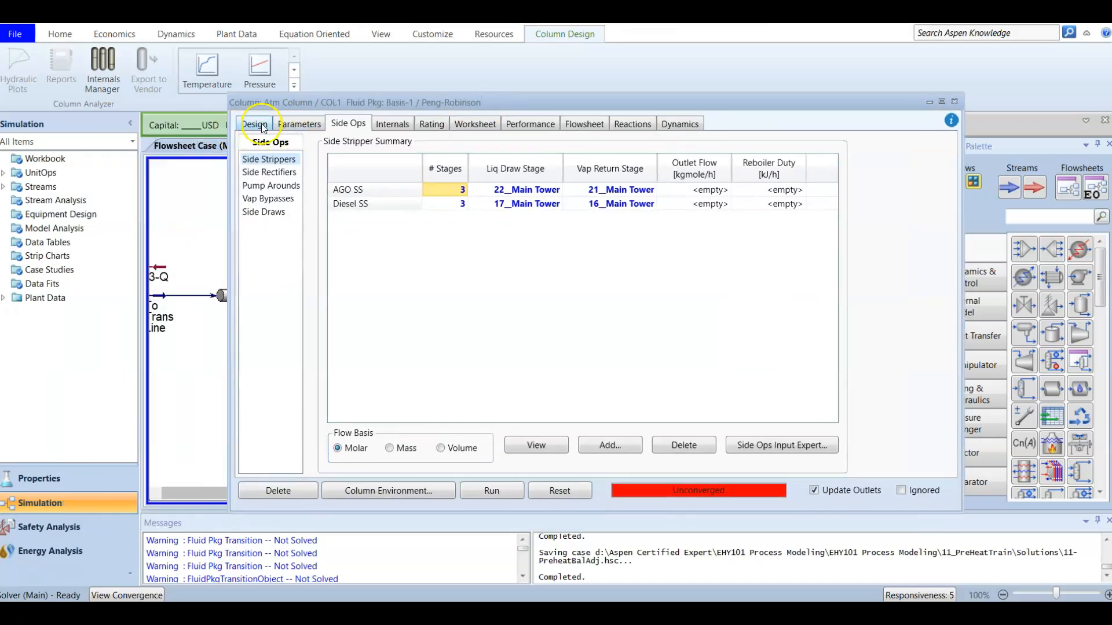
click(258, 124)
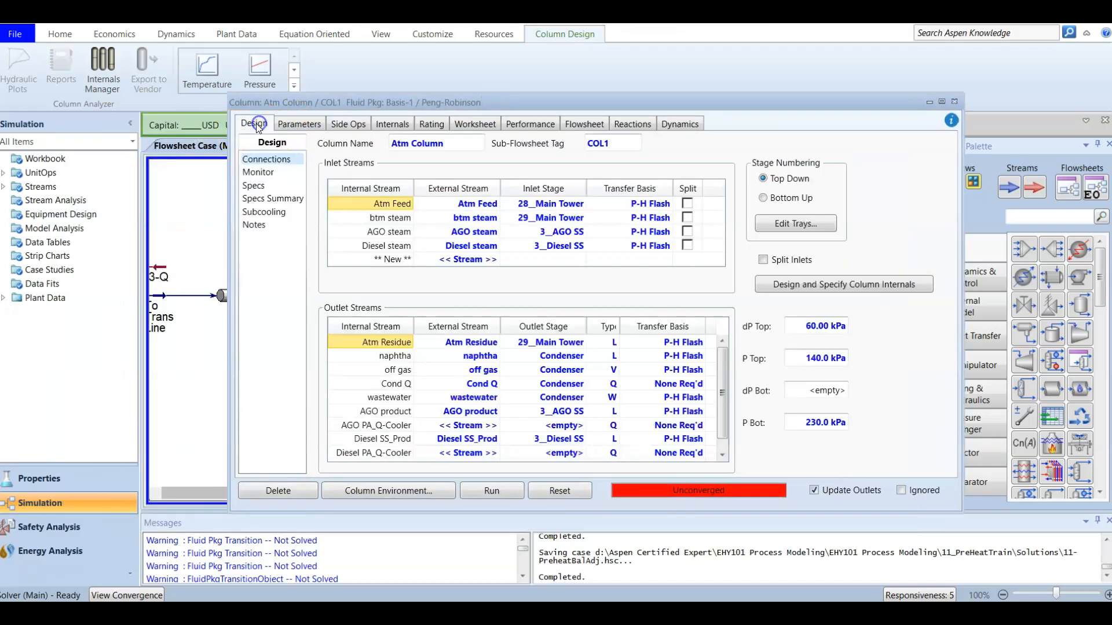
click(264, 172)
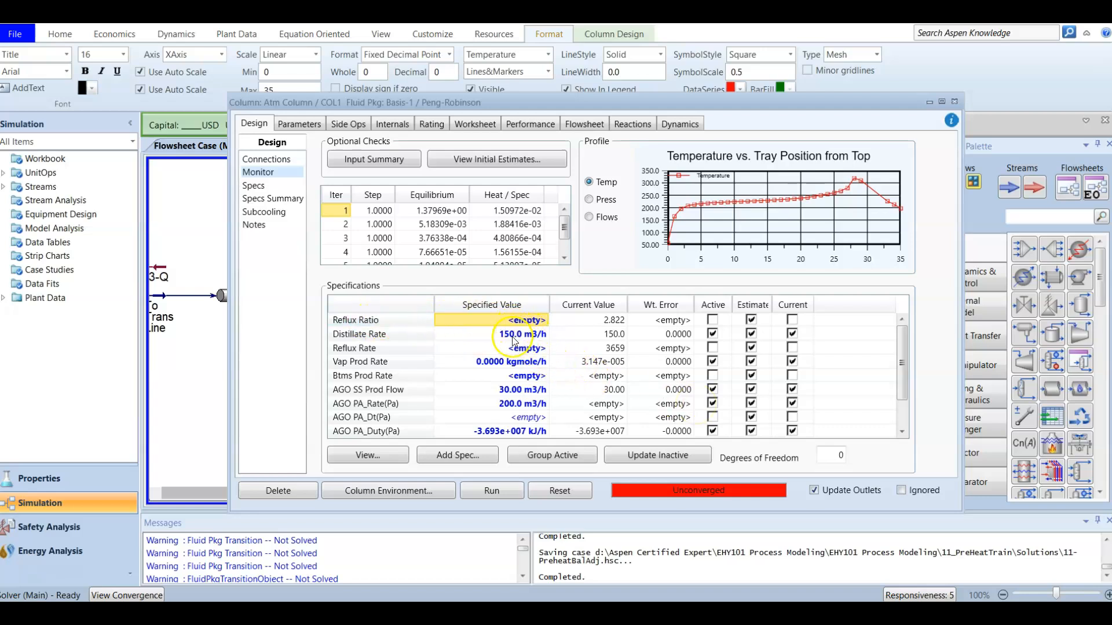
click(490, 337)
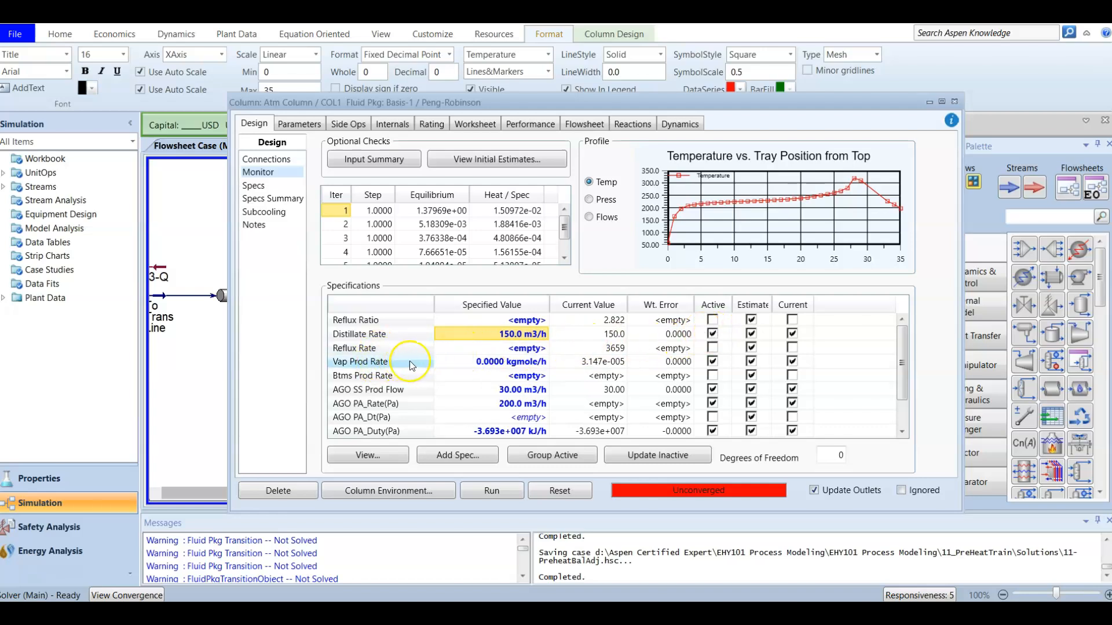
click(476, 363)
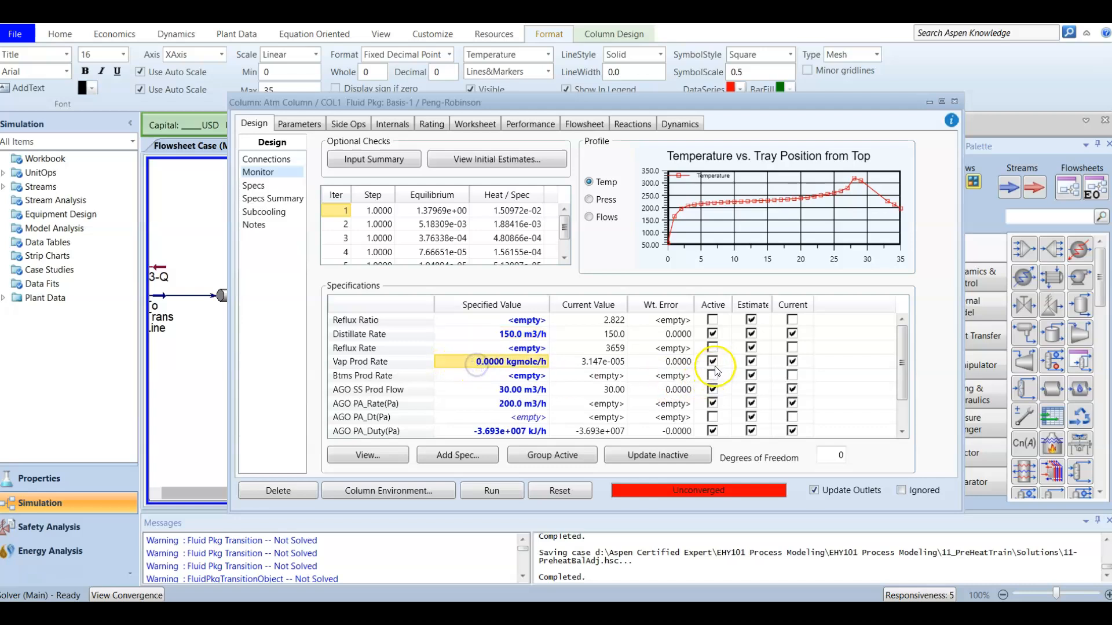
scroll(527, 374, down, 1)
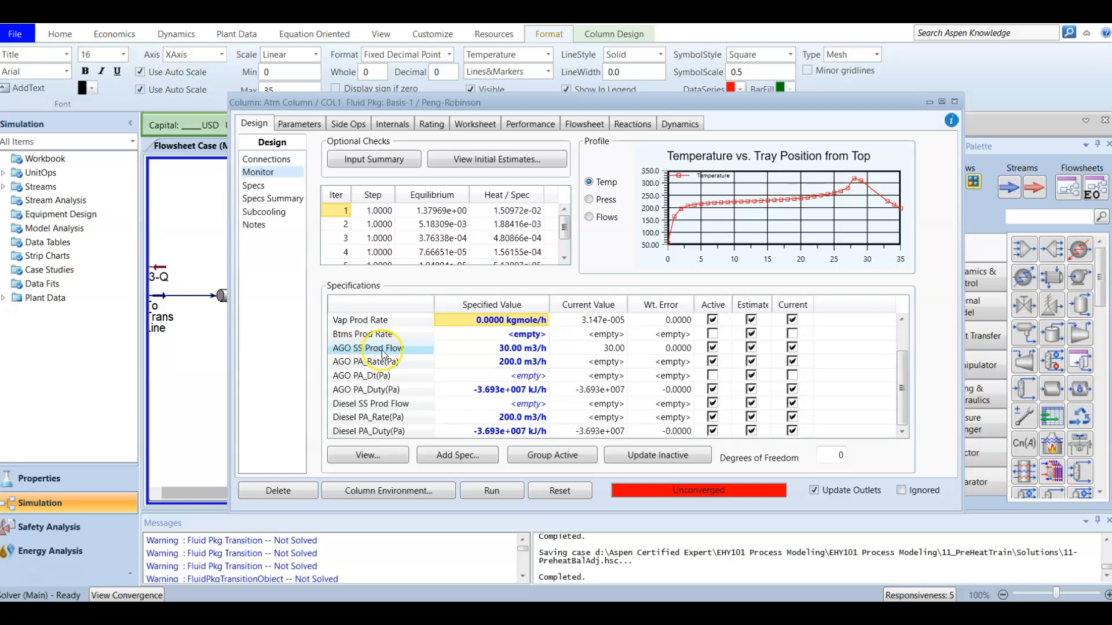
click(458, 354)
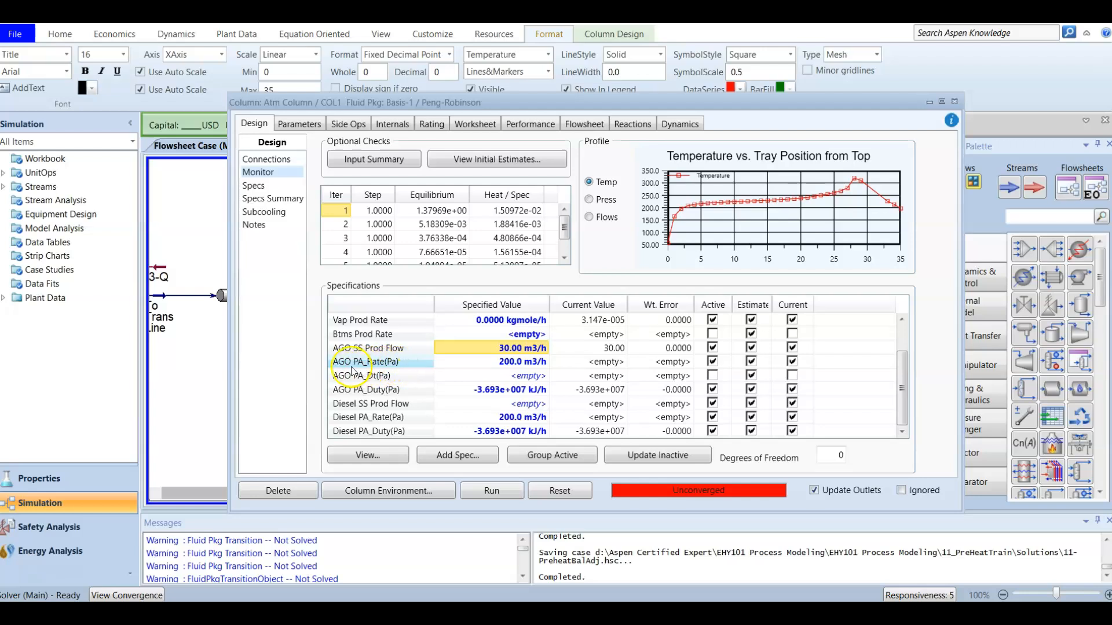
click(492, 362)
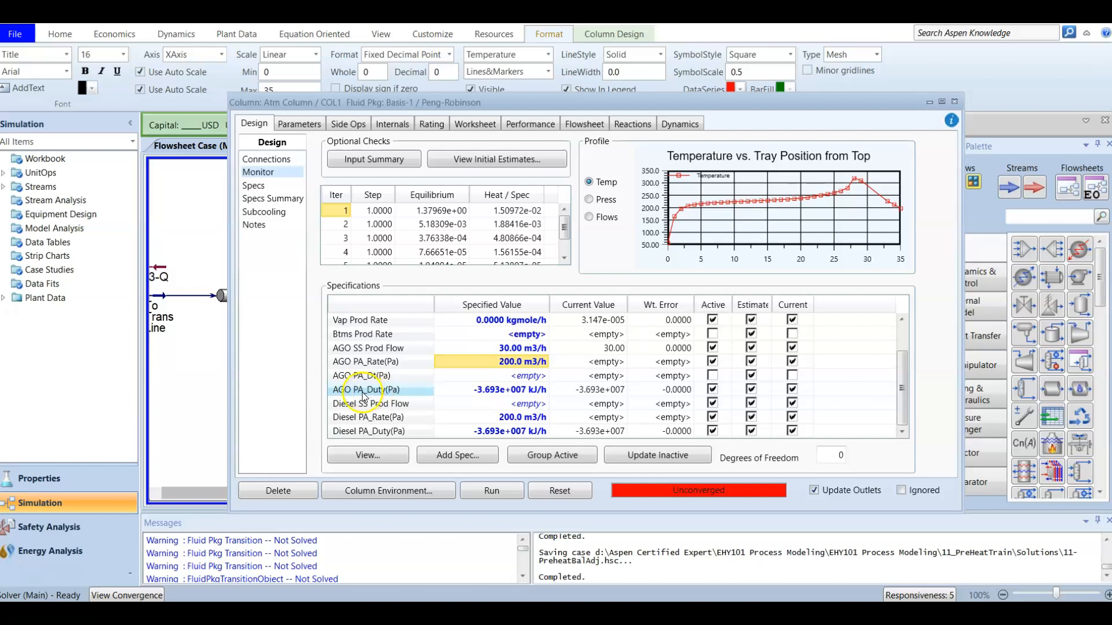
click(502, 392)
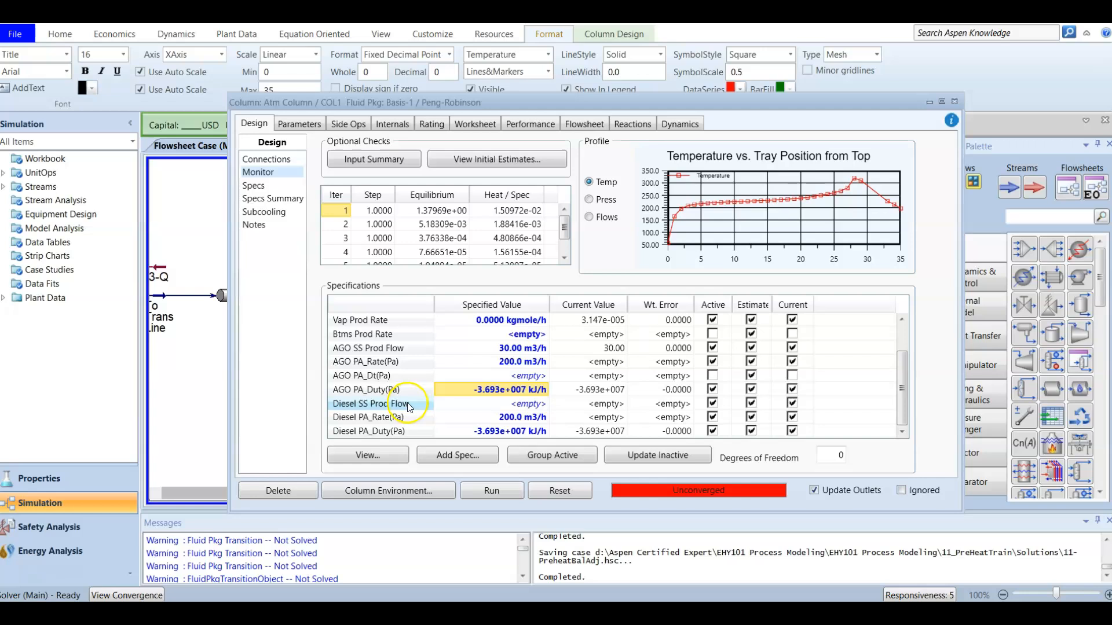
Step: Set the Diesel SS Prod Flow specification to 130 m3/h and run the column
click(468, 405)
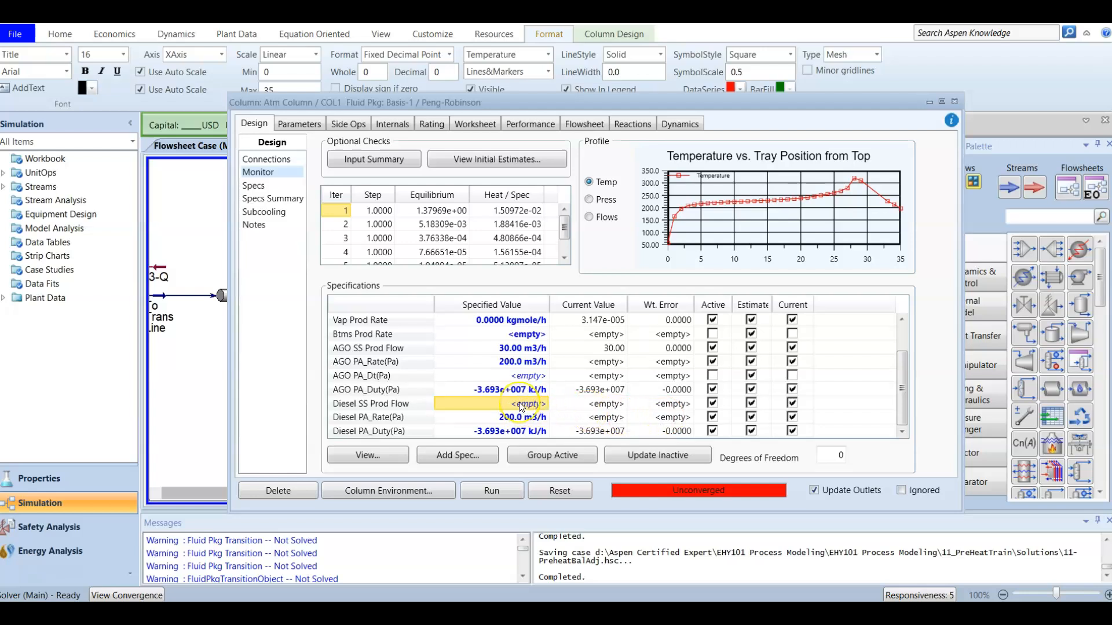
text(130)
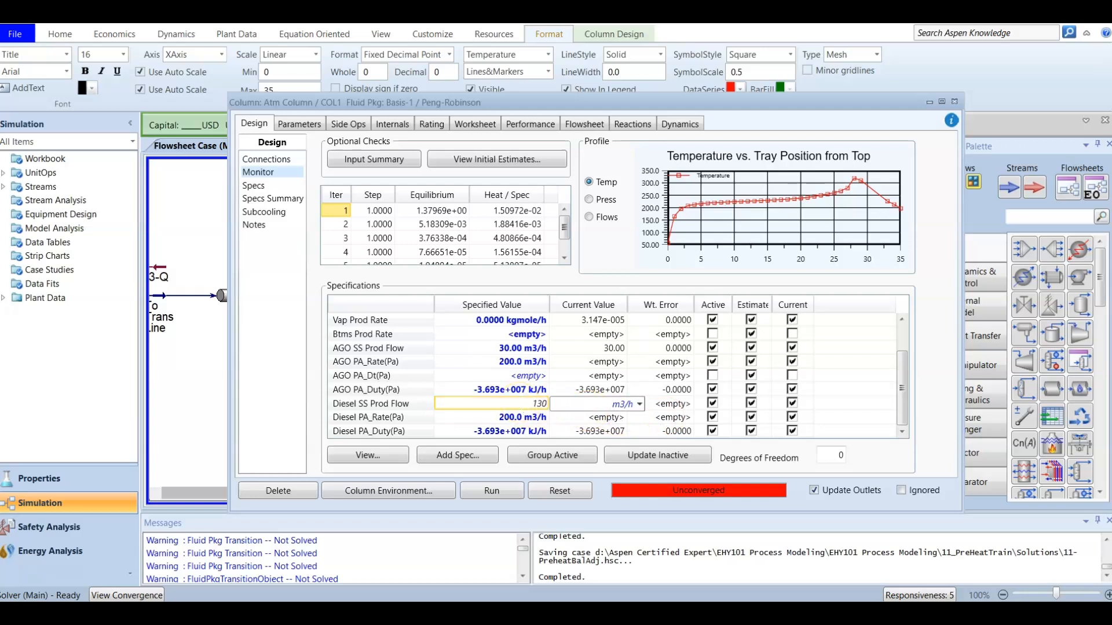
key(Return)
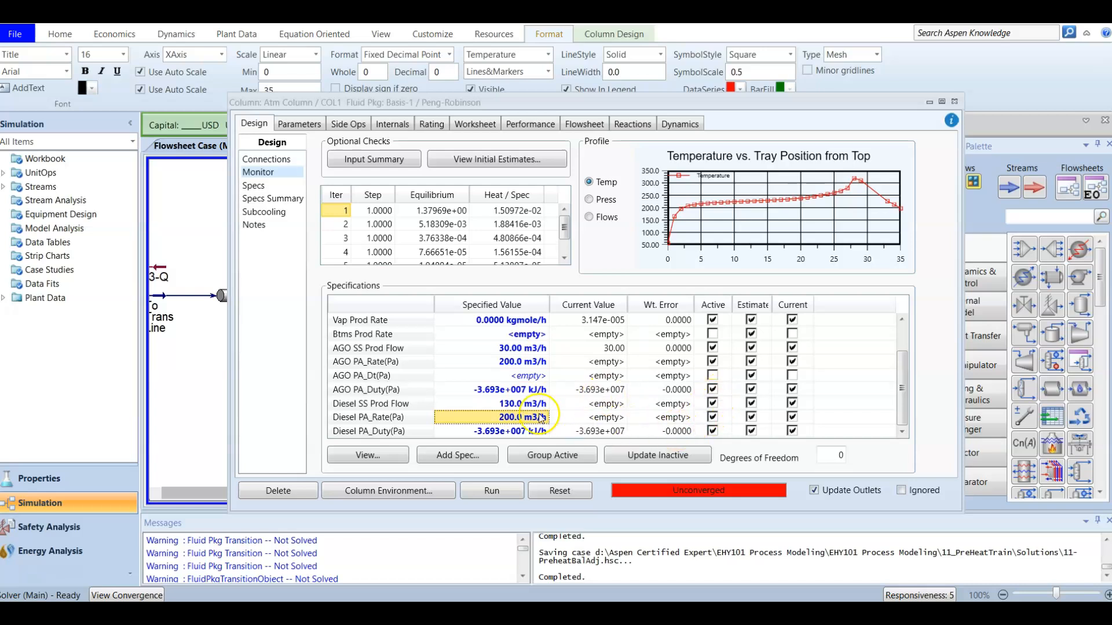
click(491, 492)
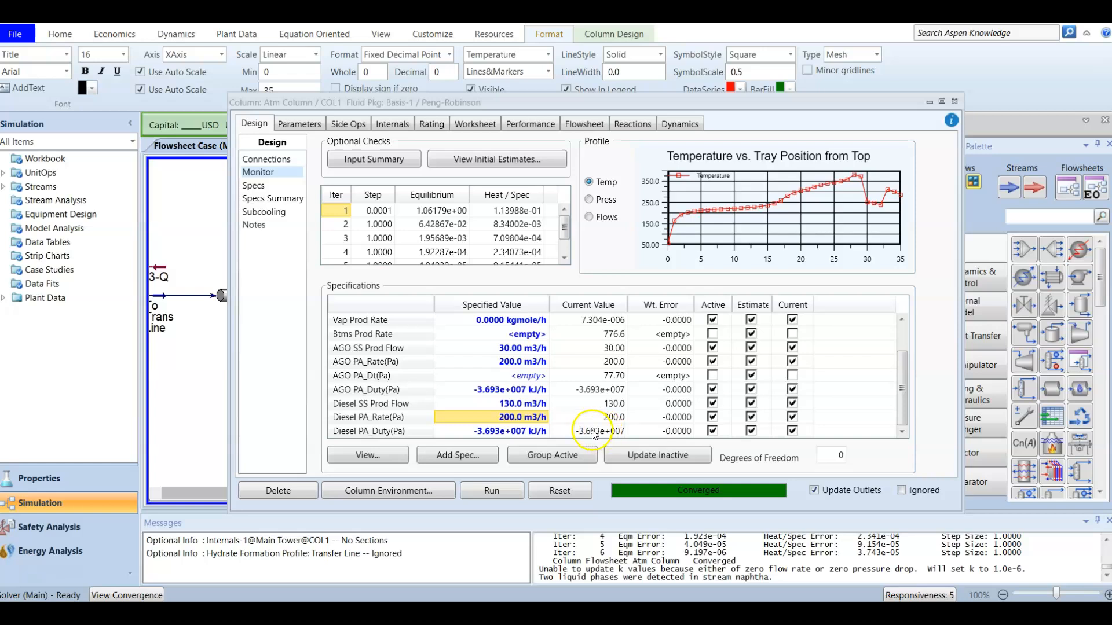
Step: Check the solved AGO SS and vapour product specs, then examine the column's performance summary, feeds and products by stage, and condenser and reboiler results
click(583, 348)
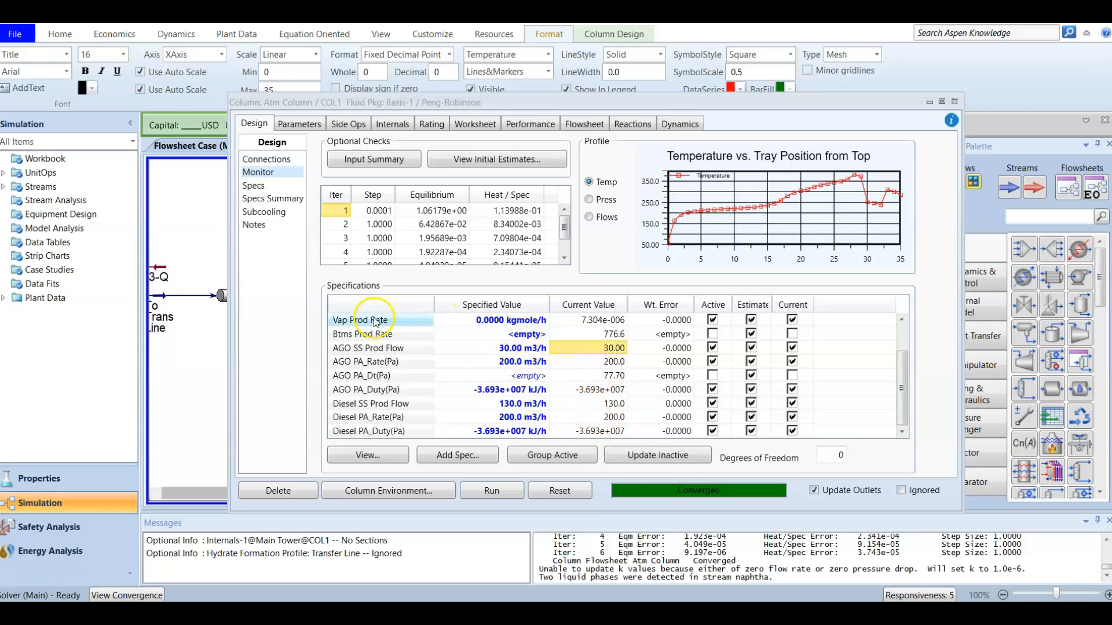
click(471, 321)
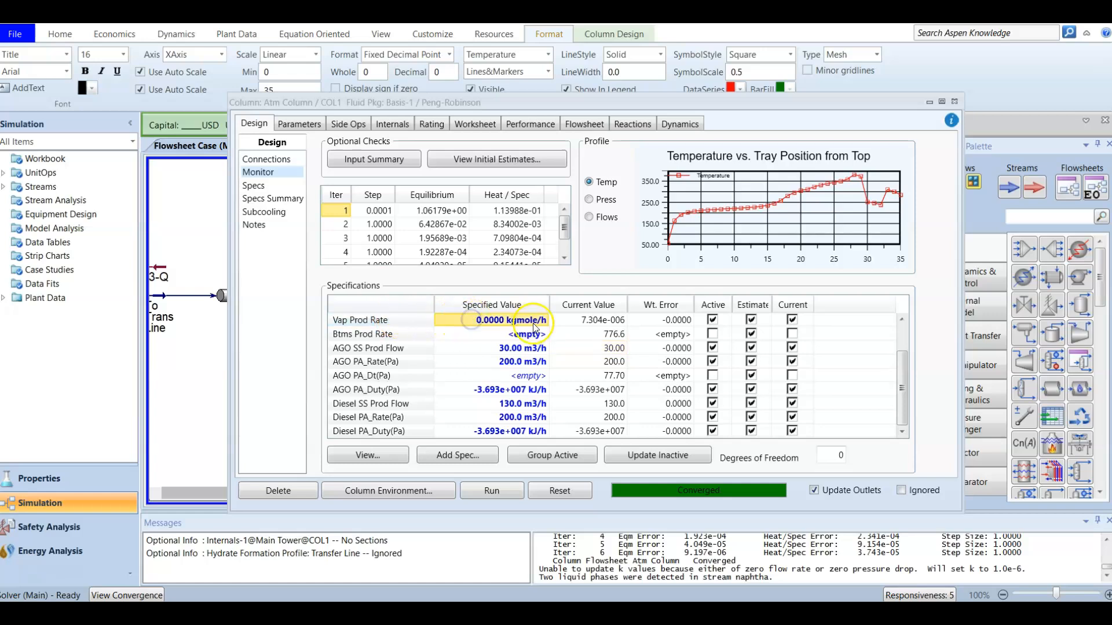
click(586, 320)
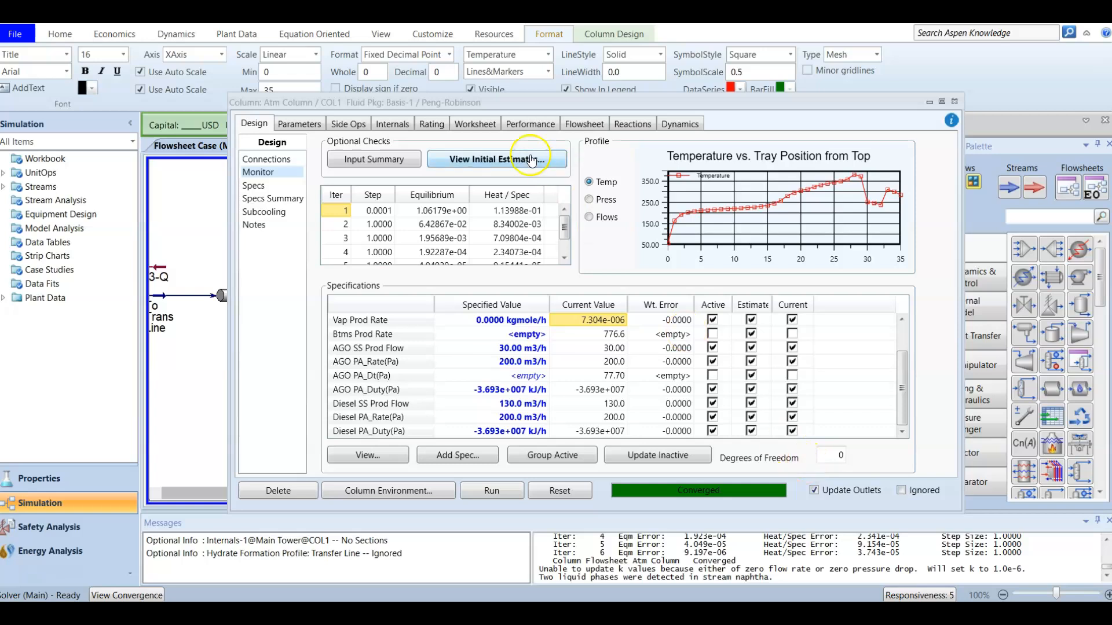
click(519, 125)
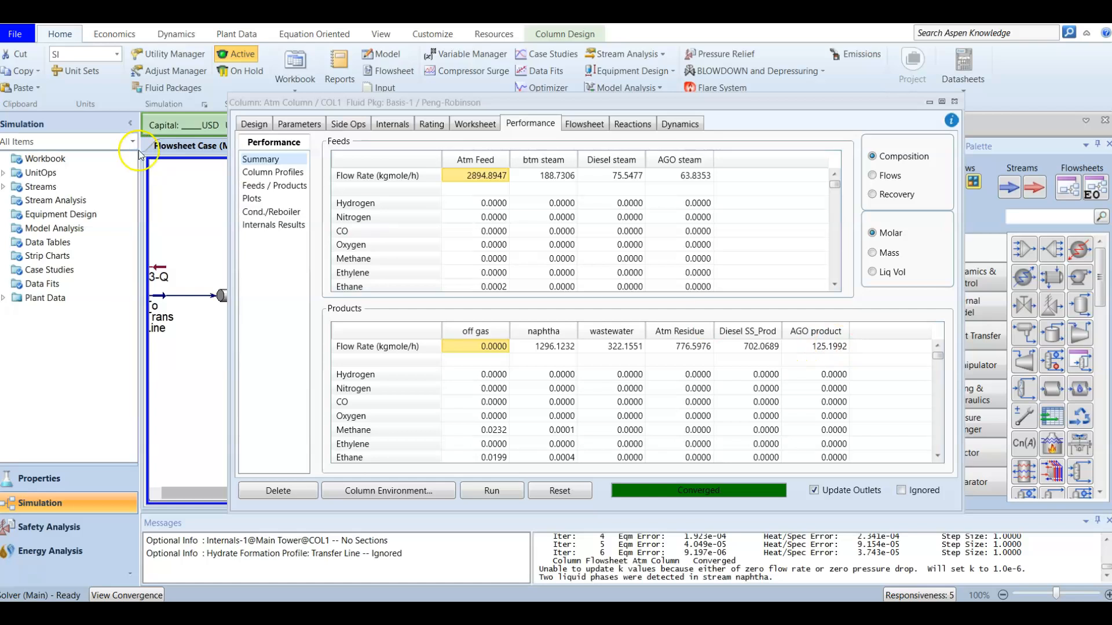
click(271, 187)
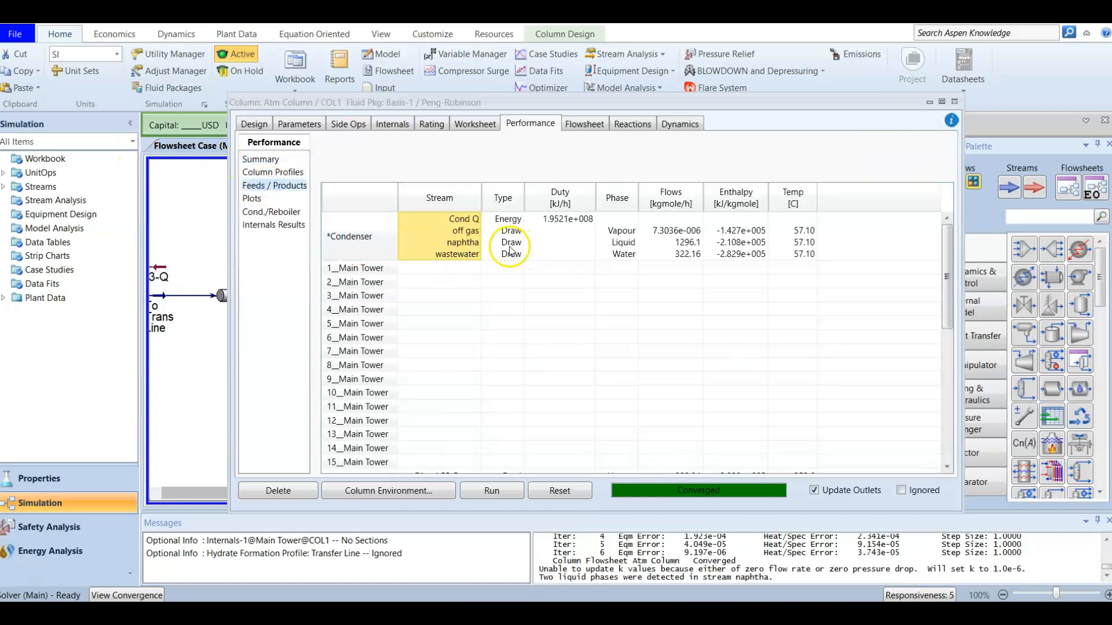
scroll(500, 257, down, 5)
scroll(498, 259, down, 3)
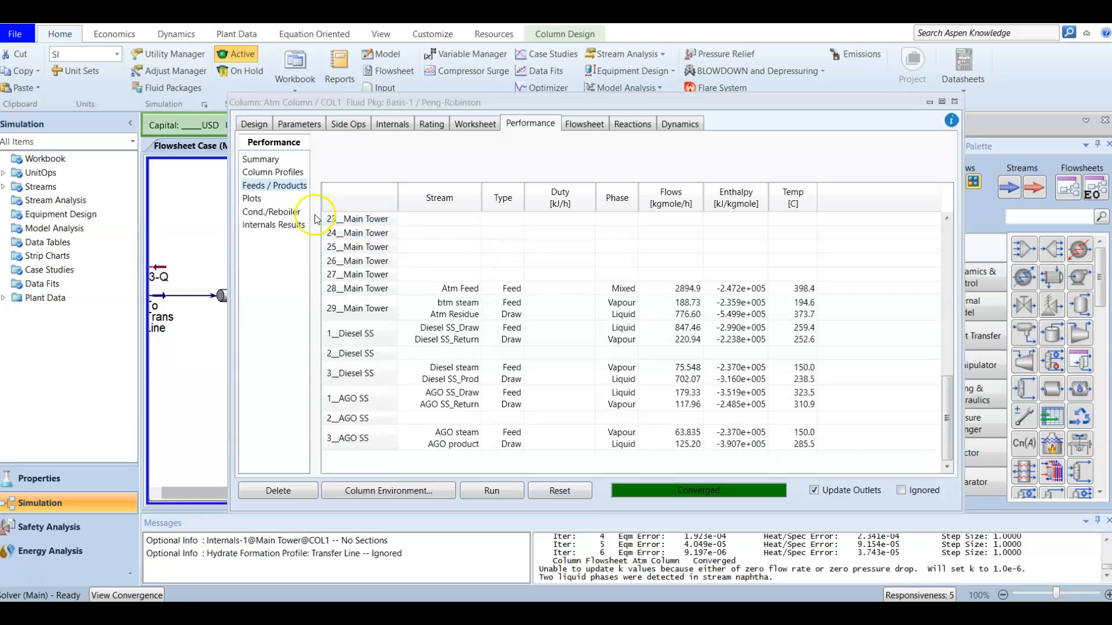
click(259, 213)
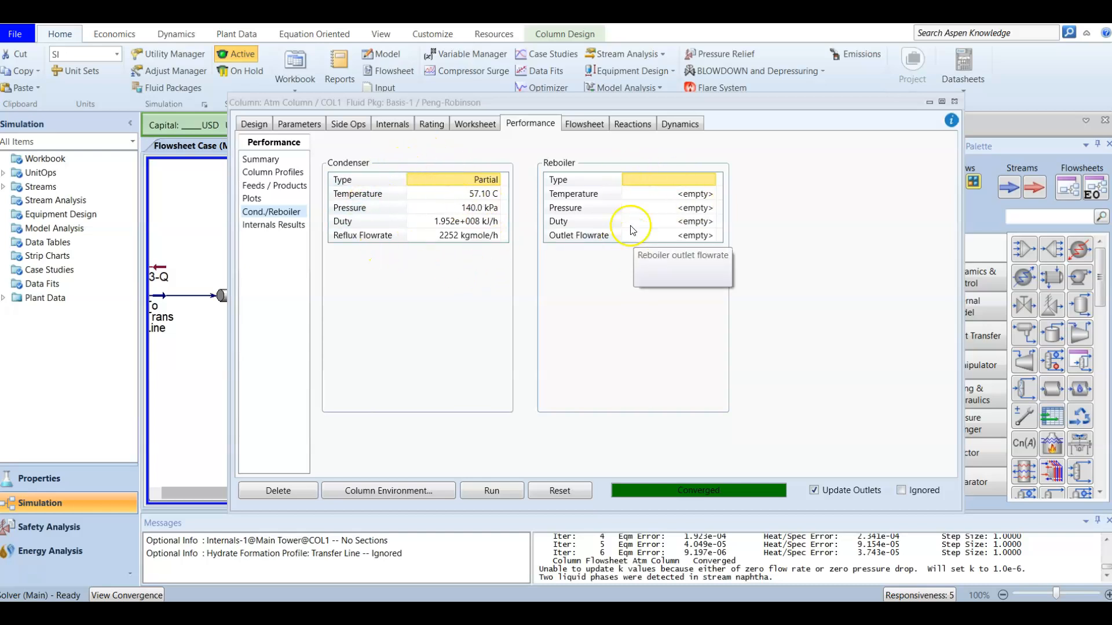
Step: Examine the column's flowsheet setup, including the topology stage counts for the main tower, AGO SS, Diesel SS, condensers and reboilers
click(589, 124)
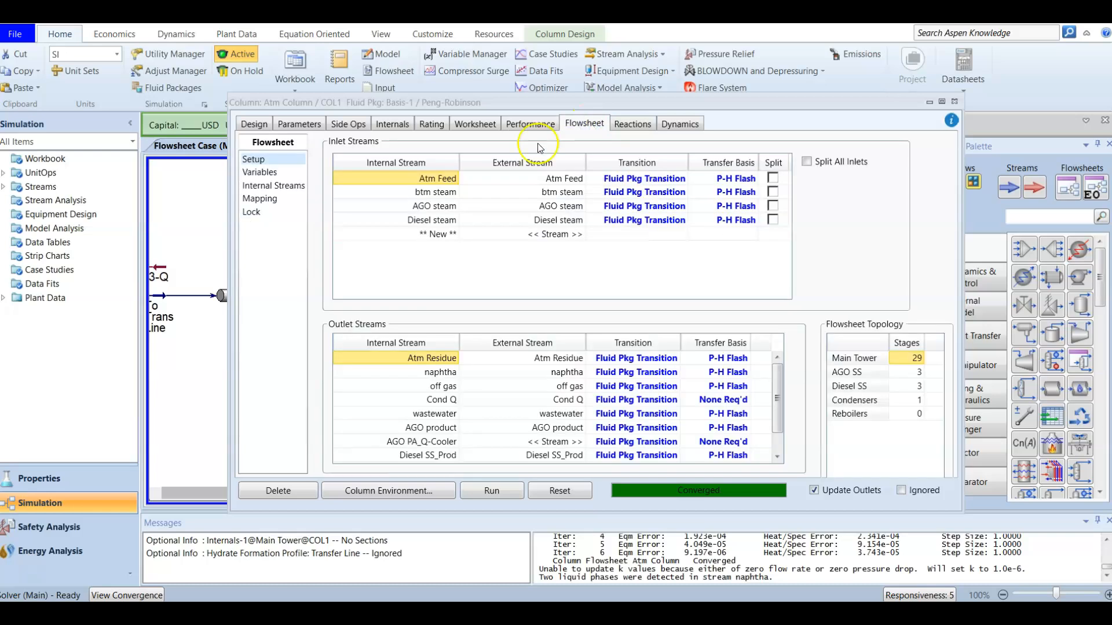
click(266, 173)
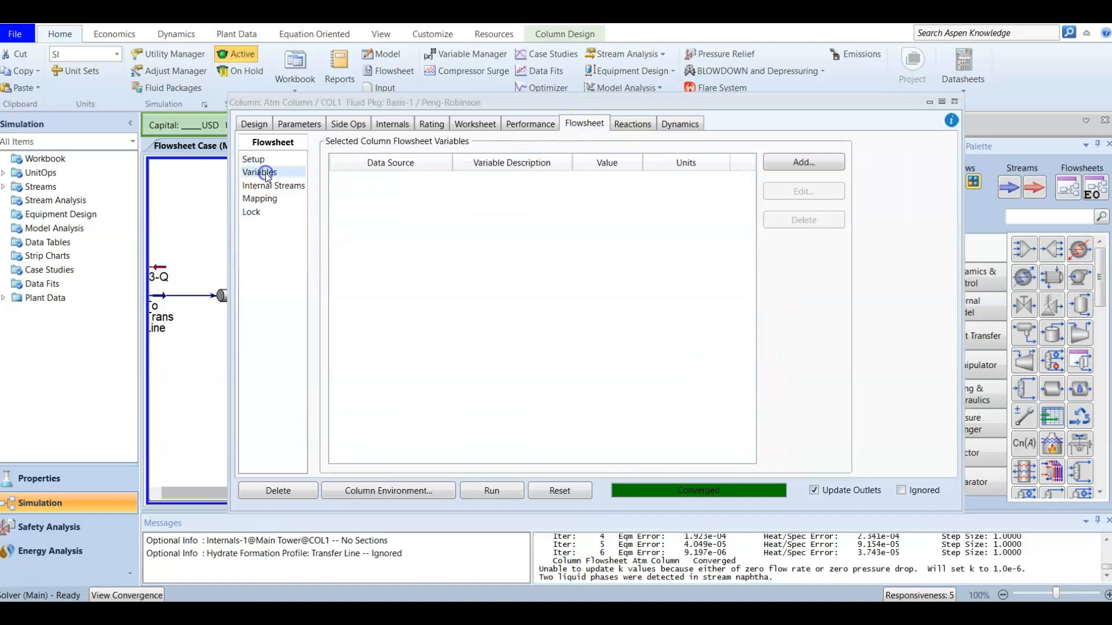
click(265, 186)
click(259, 198)
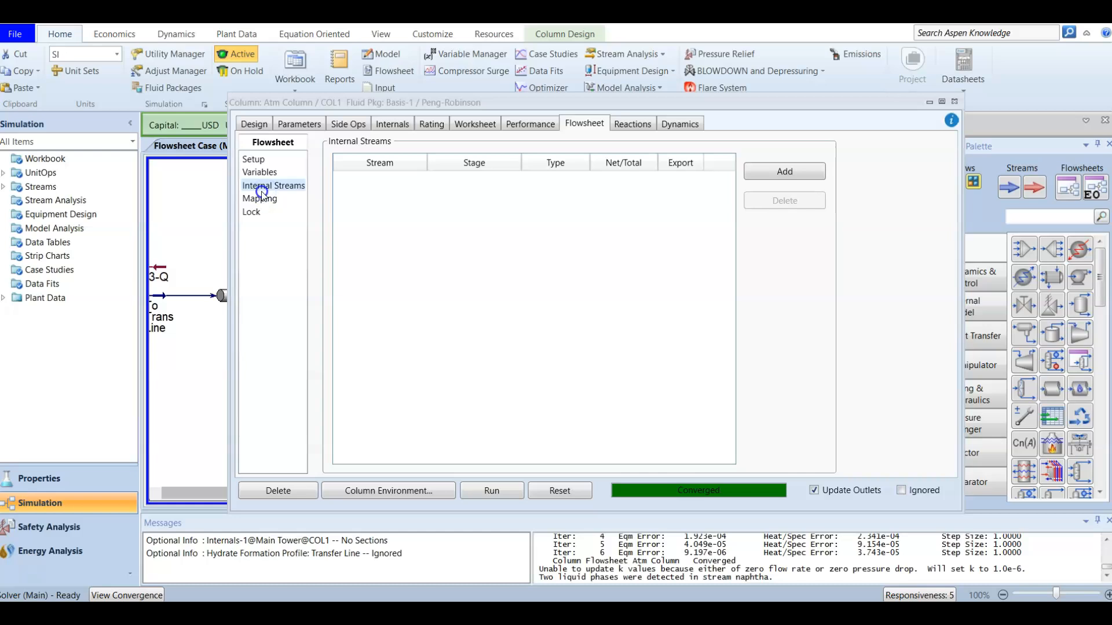
click(260, 161)
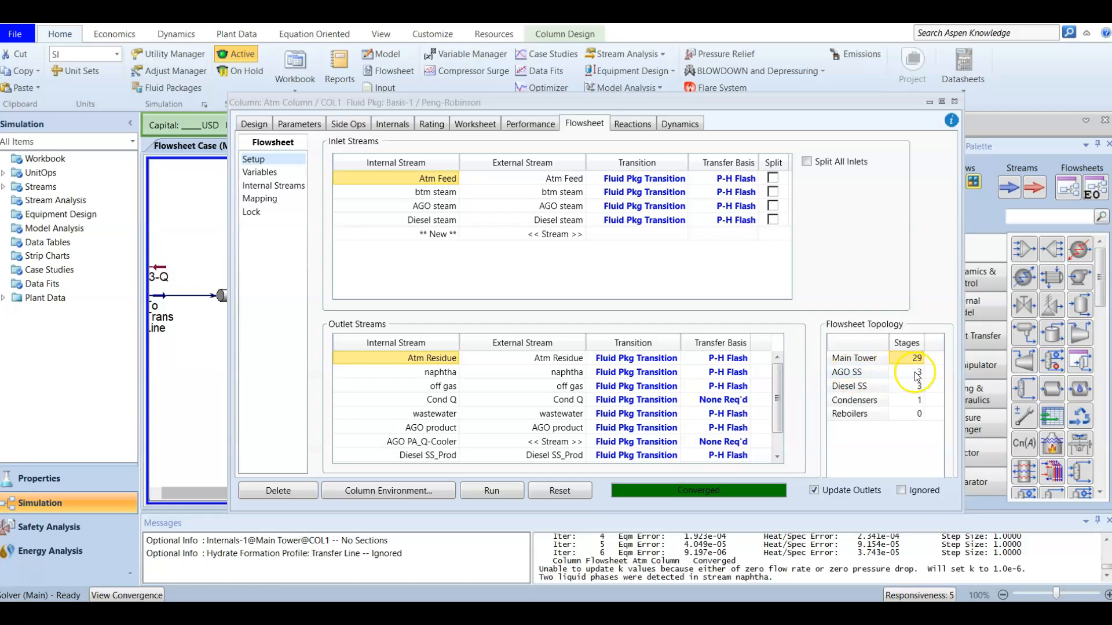
click(884, 372)
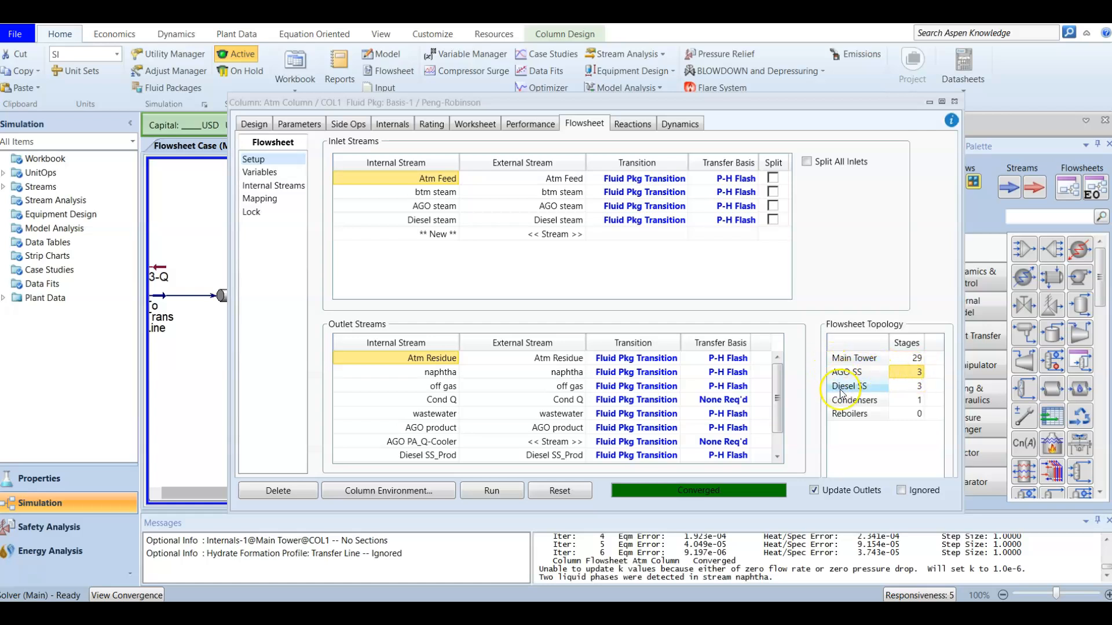
click(922, 380)
click(910, 362)
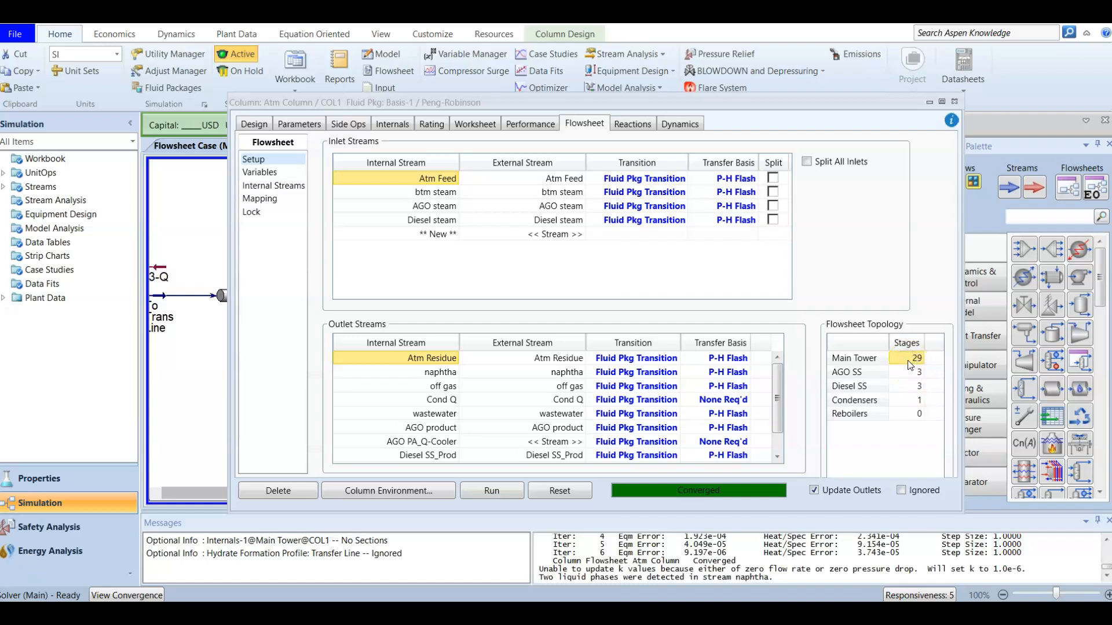
click(915, 372)
click(916, 391)
click(915, 388)
click(912, 399)
click(904, 414)
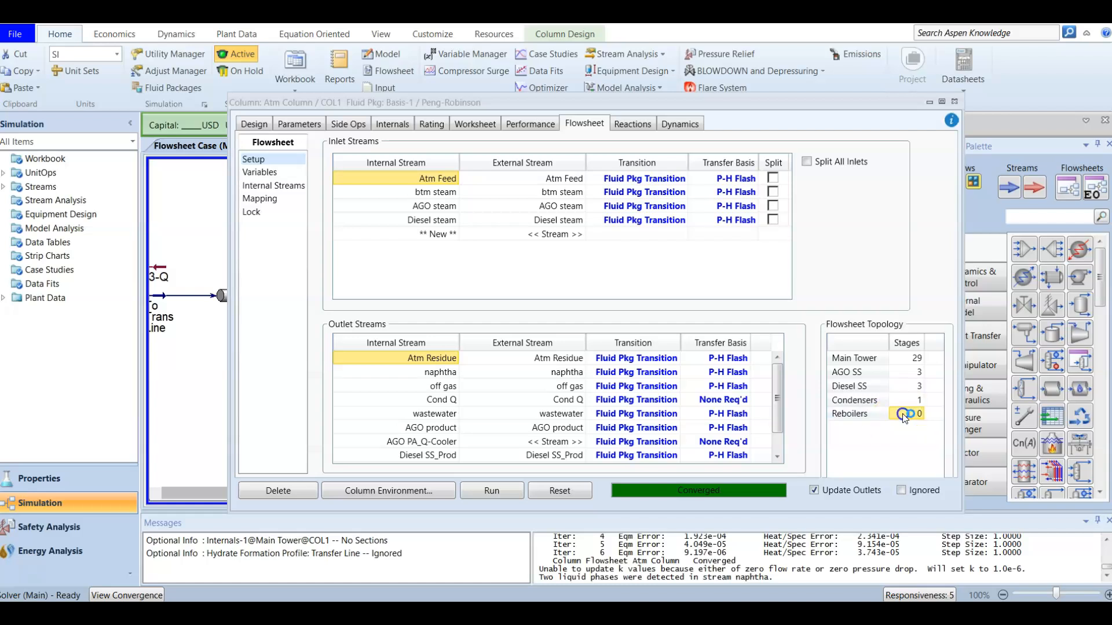